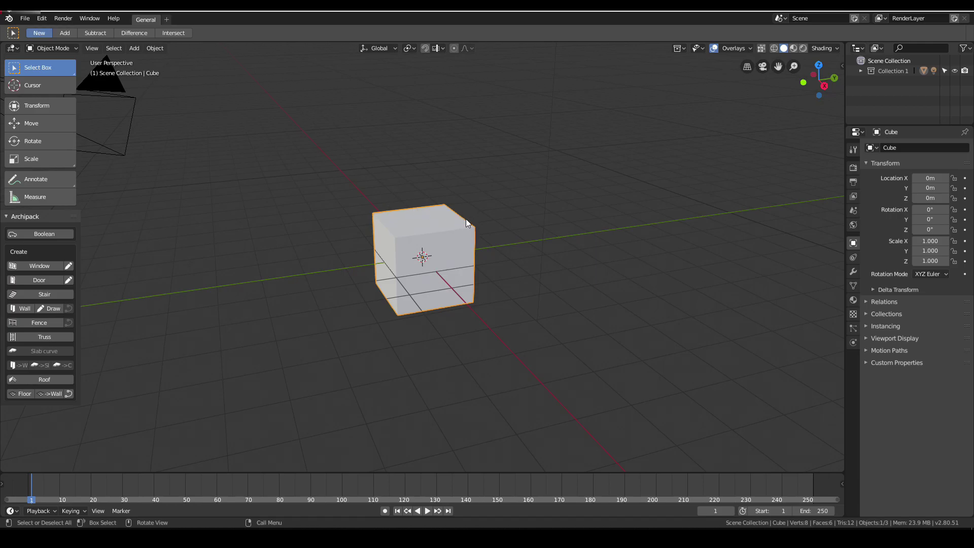
- Switch from Blender to the browser's Google results for blenderkit
{"action": "mouse_move", "coordinate": [138, 538]}
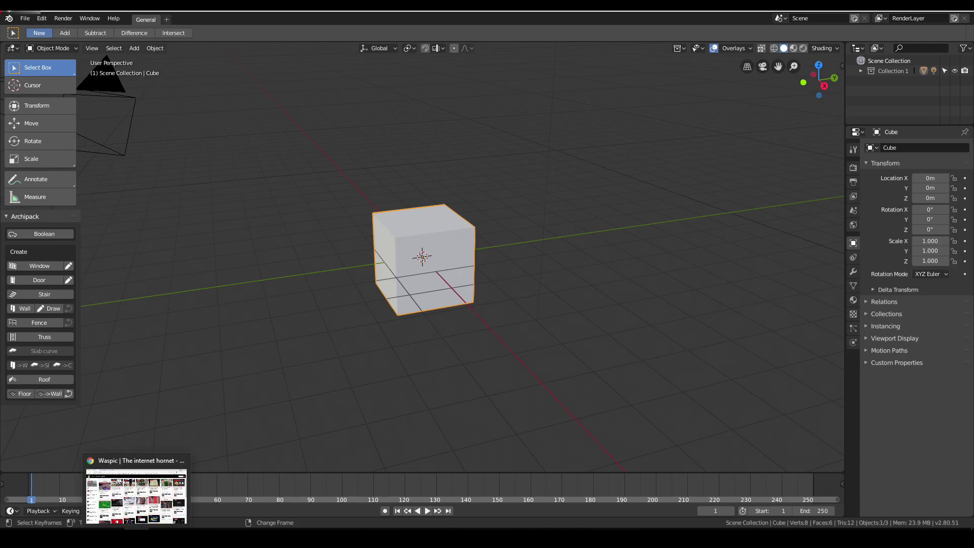
{"action": "left_click", "coordinate": [137, 495]}
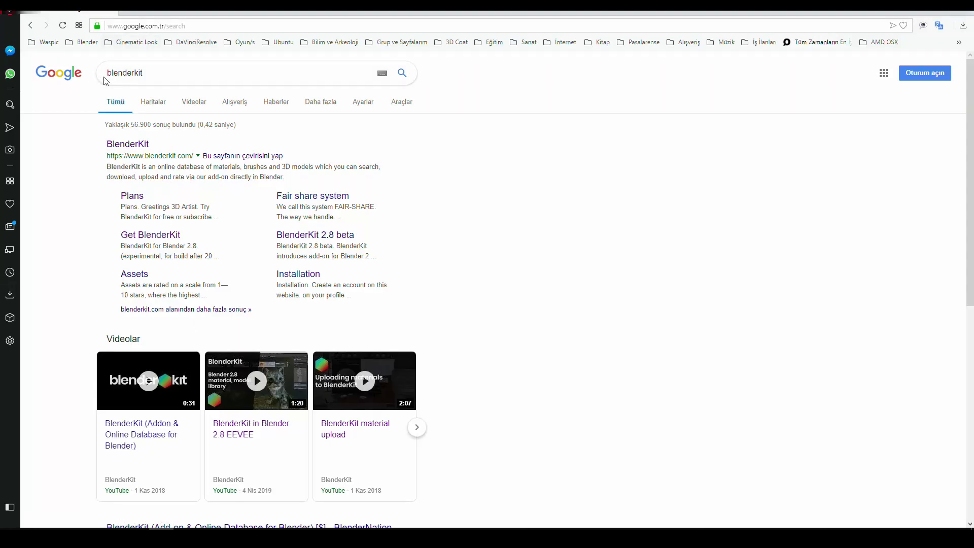
- Open blenderkit.com from the first Google search result
{"action": "left_click", "coordinate": [134, 147]}
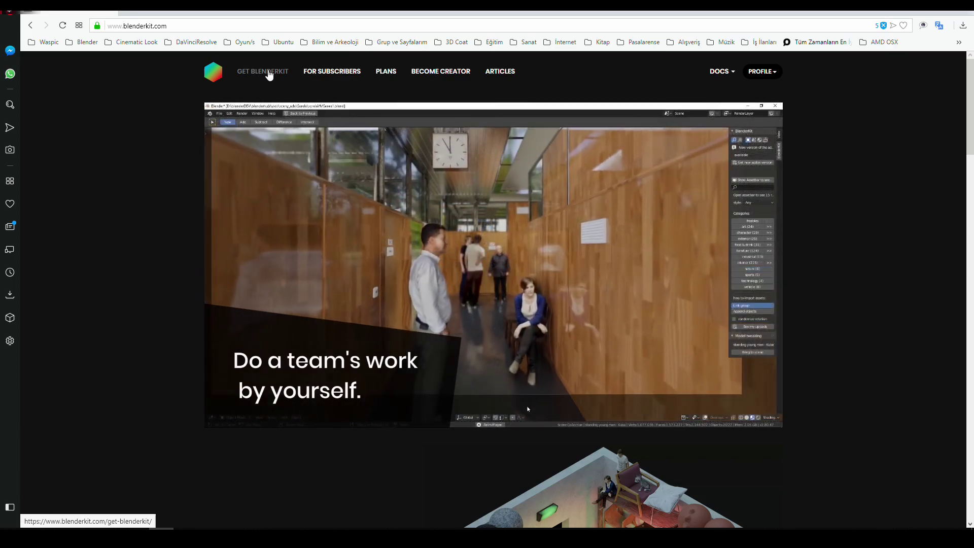
- Copy the account's API key from the Get BlenderKit page, then return to Blender
{"action": "left_click", "coordinate": [269, 75]}
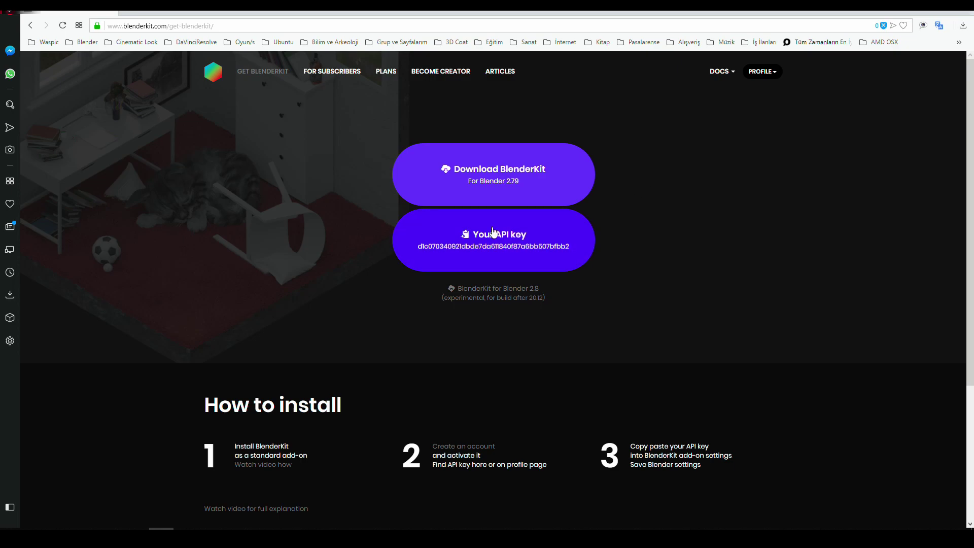
{"action": "left_click_drag", "start_coordinate": [418, 250], "coordinate": [589, 253]}
{"action": "key", "text": "ctrl+c"}
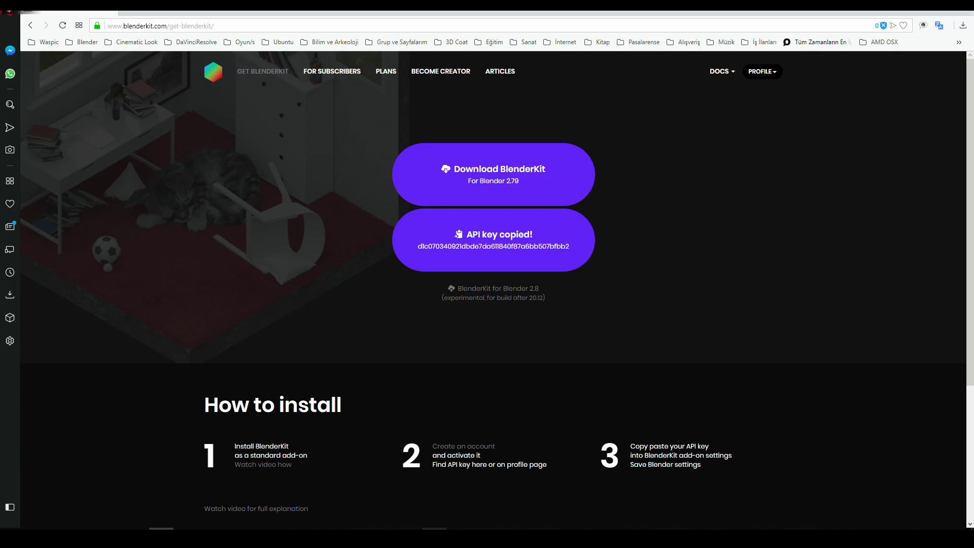
{"action": "key", "text": "alt+Tab"}
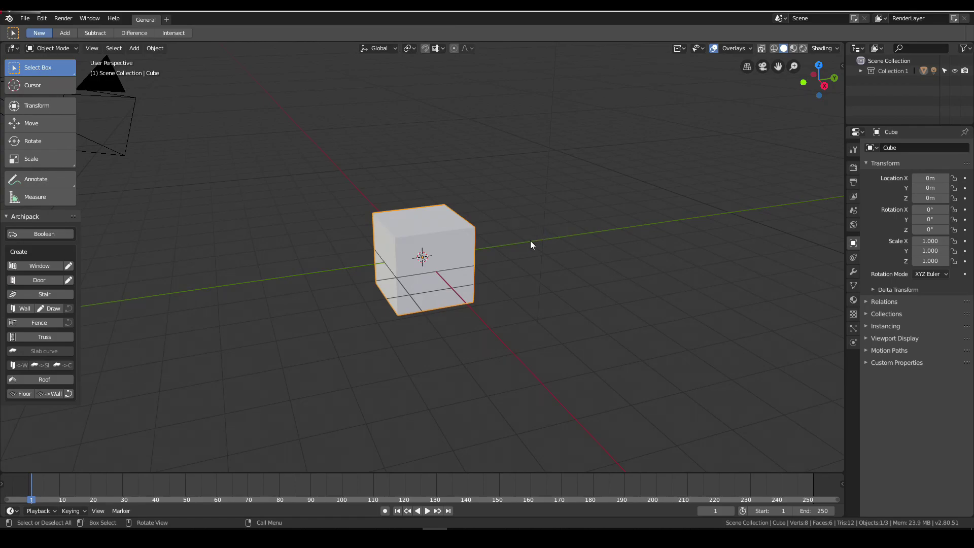
- Open Blender's Preferences from the Edit menu
{"action": "left_click", "coordinate": [42, 18]}
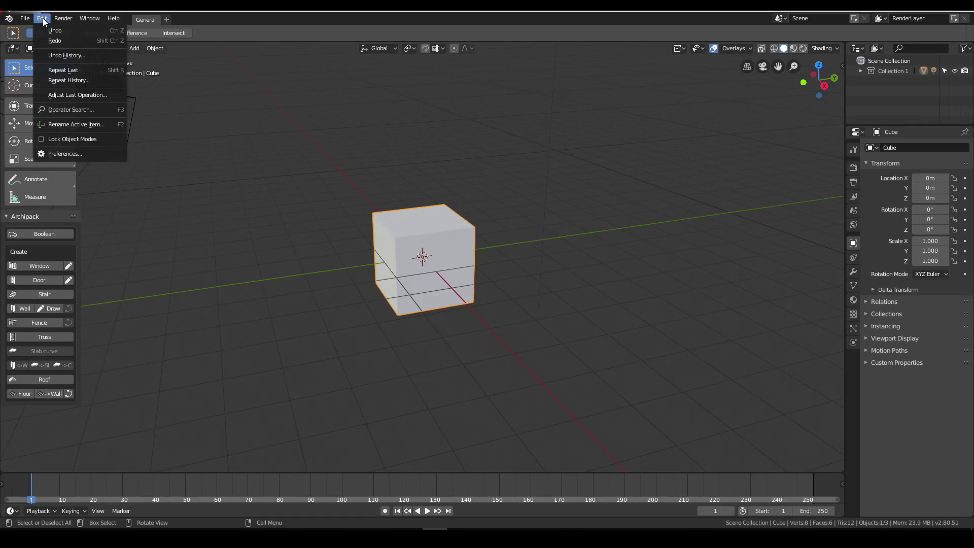
{"action": "left_click", "coordinate": [71, 156]}
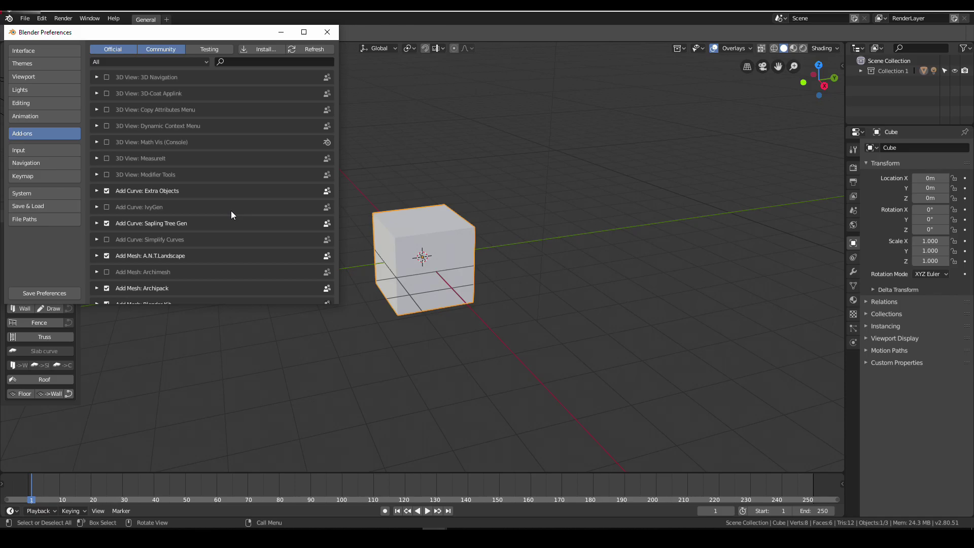
- Filter the add-ons by 'blende' and expand the Blender Kit add-on's details
{"action": "left_click", "coordinate": [242, 62]}
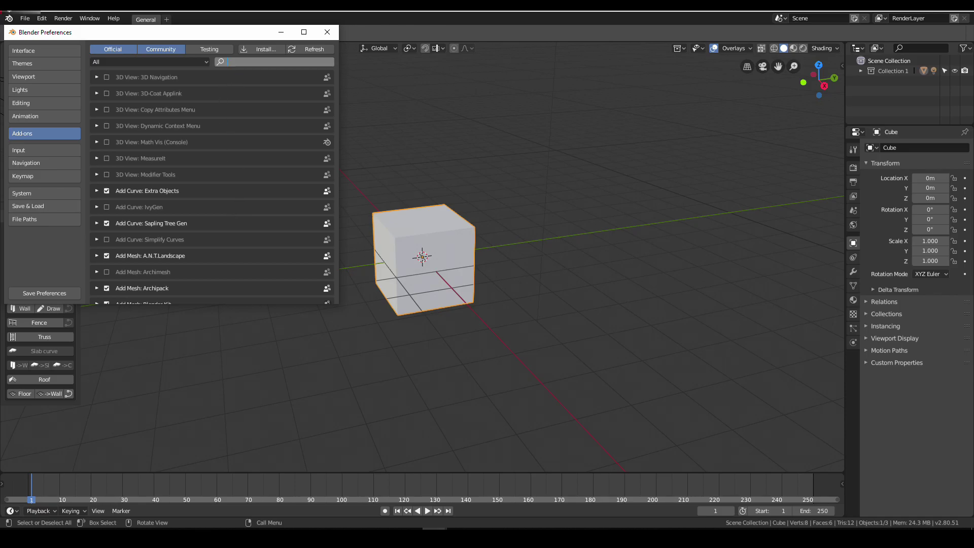
{"action": "type", "text": "blender"}
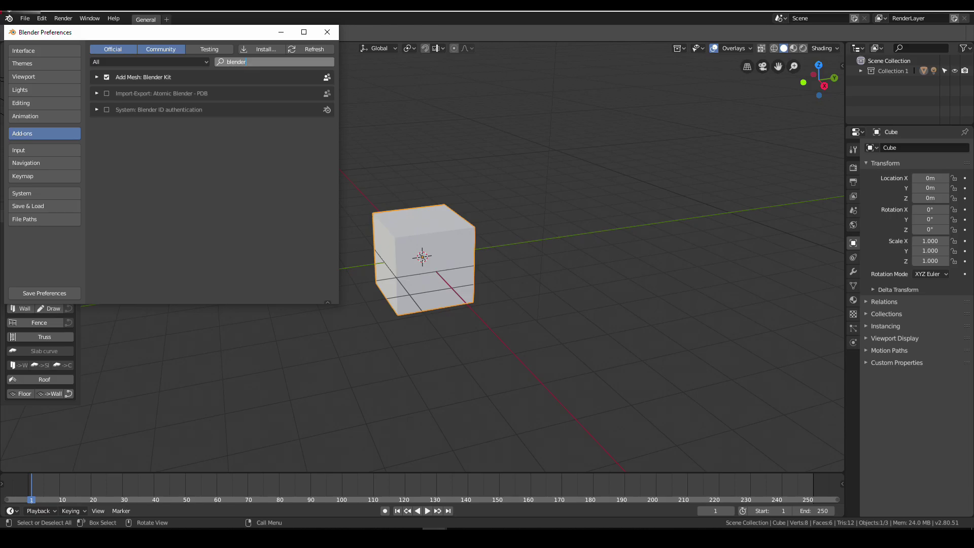
{"action": "key", "text": "Return"}
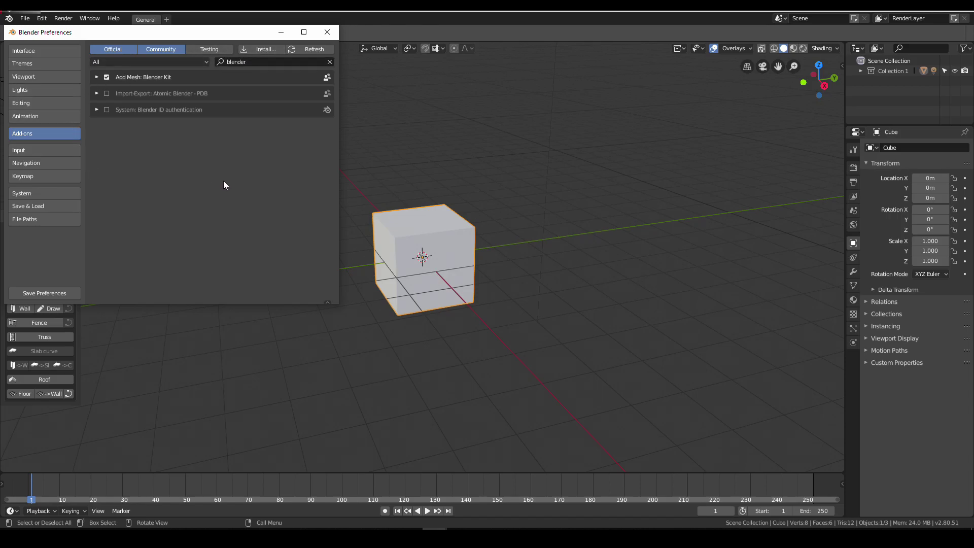
{"action": "left_click", "coordinate": [97, 77]}
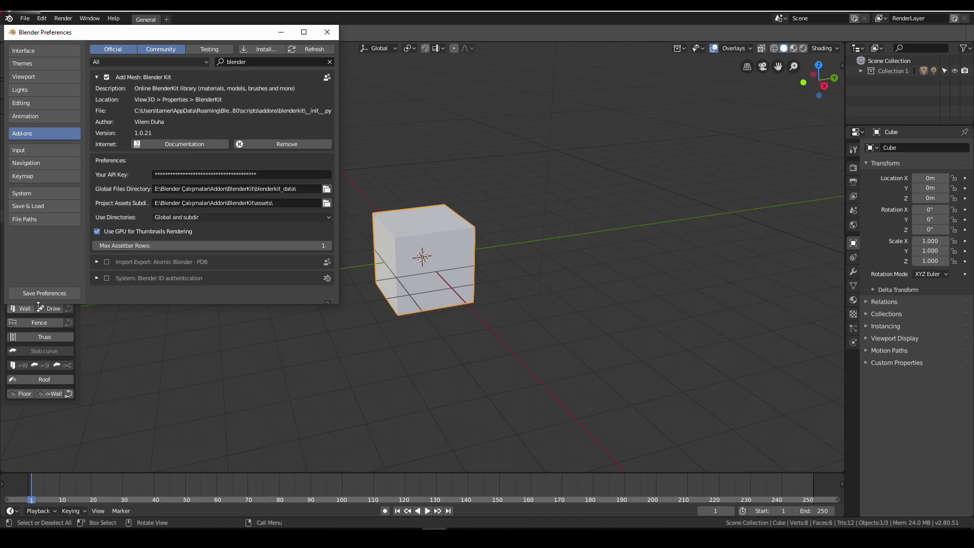
- Close Preferences and show the BlenderKit tab in the viewport's N sidebar
{"action": "left_click", "coordinate": [327, 34]}
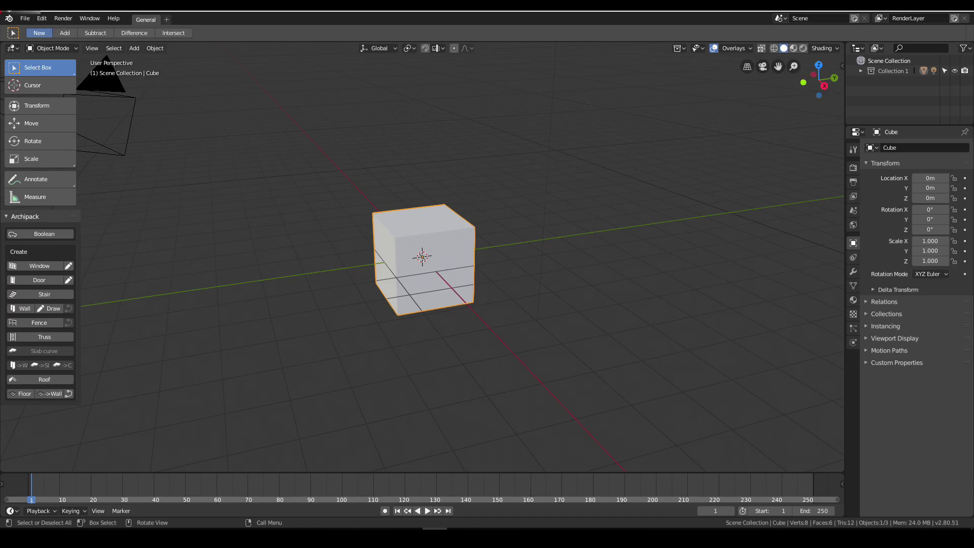
{"action": "key", "text": "n"}
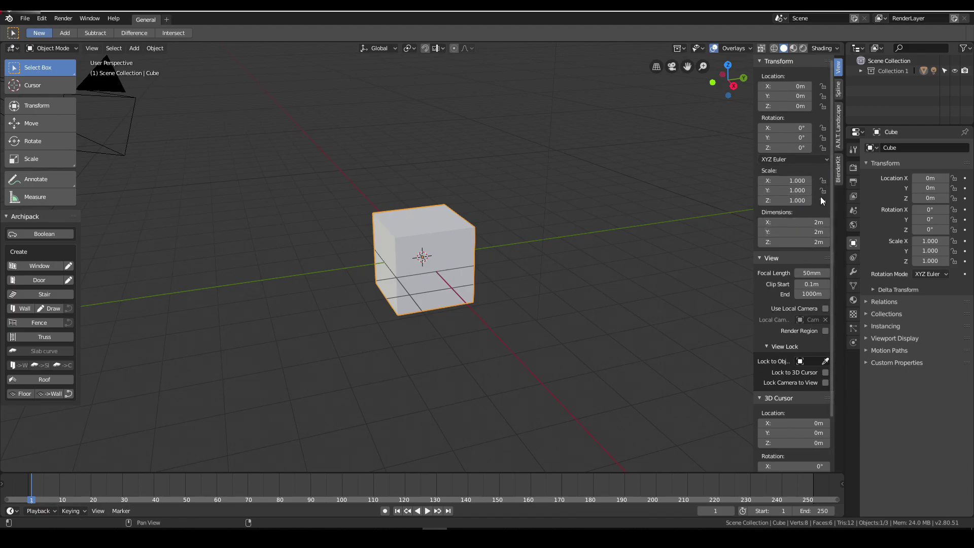
{"action": "left_click", "coordinate": [839, 174]}
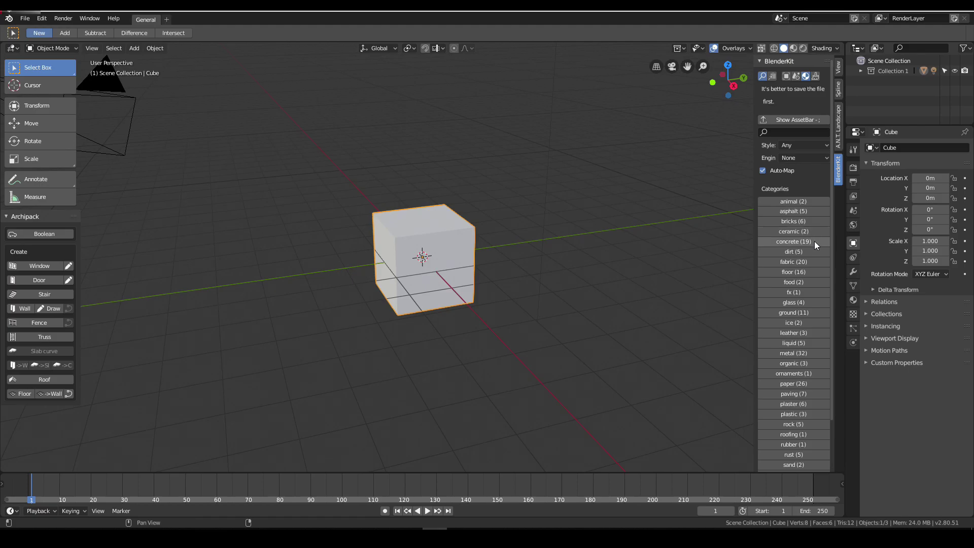
{"action": "scroll", "coordinate": [801, 290], "scroll_direction": "down", "scroll_amount": 2}
{"action": "scroll", "coordinate": [800, 291], "scroll_direction": "up", "scroll_amount": 2}
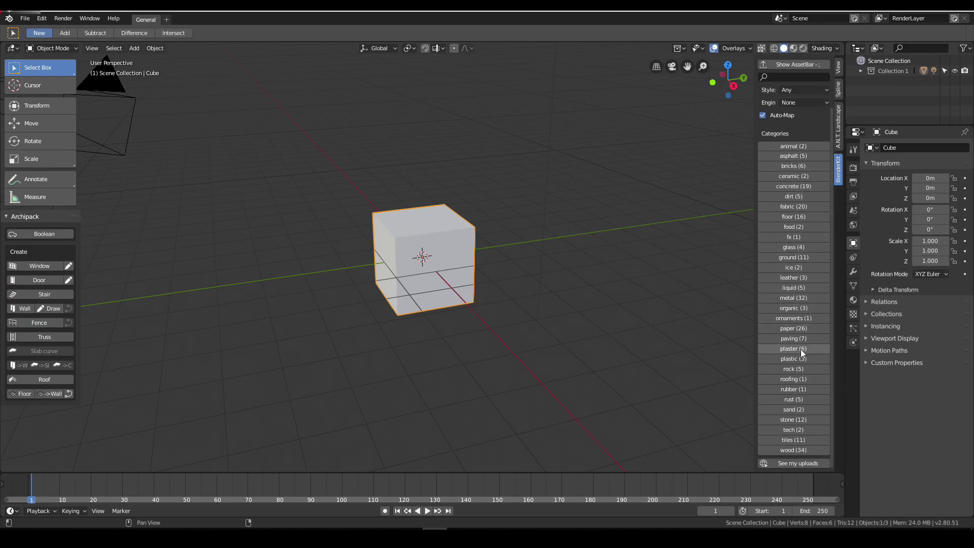
{"action": "scroll", "coordinate": [801, 348], "scroll_direction": "down", "scroll_amount": 3}
{"action": "scroll", "coordinate": [800, 349], "scroll_direction": "up", "scroll_amount": 3}
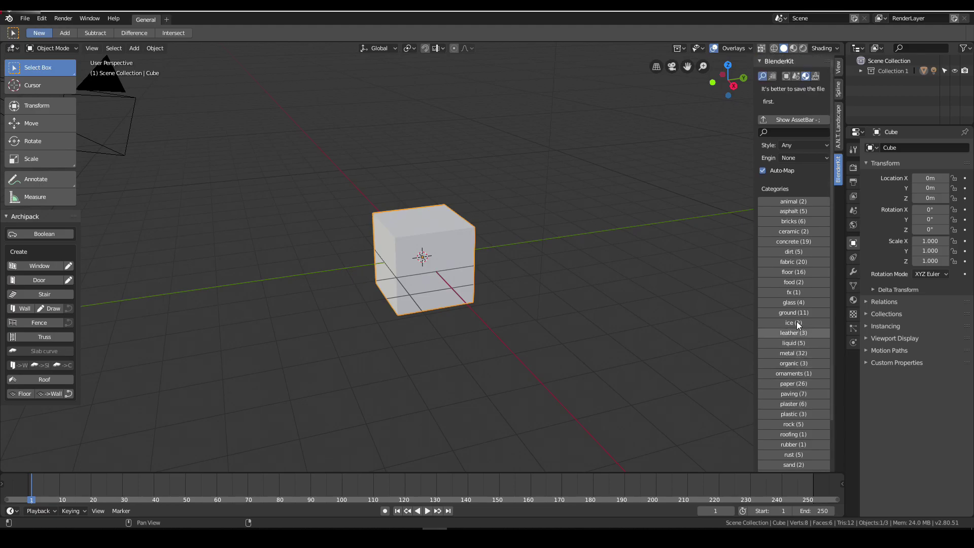
- Add a plane and scale it to 5.622 as a floor
{"action": "key", "text": "shift+a"}
{"action": "mouse_move", "coordinate": [436, 275]}
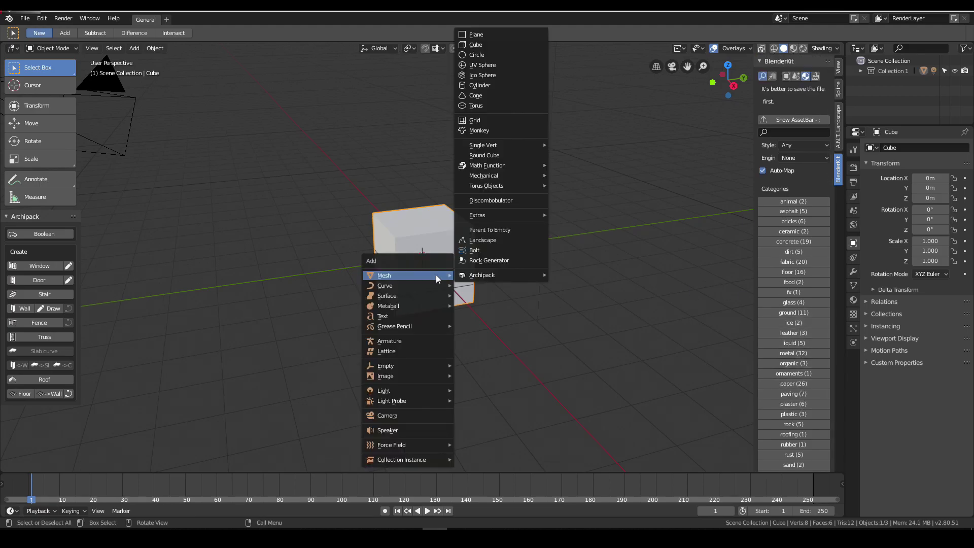
{"action": "left_click", "coordinate": [526, 35]}
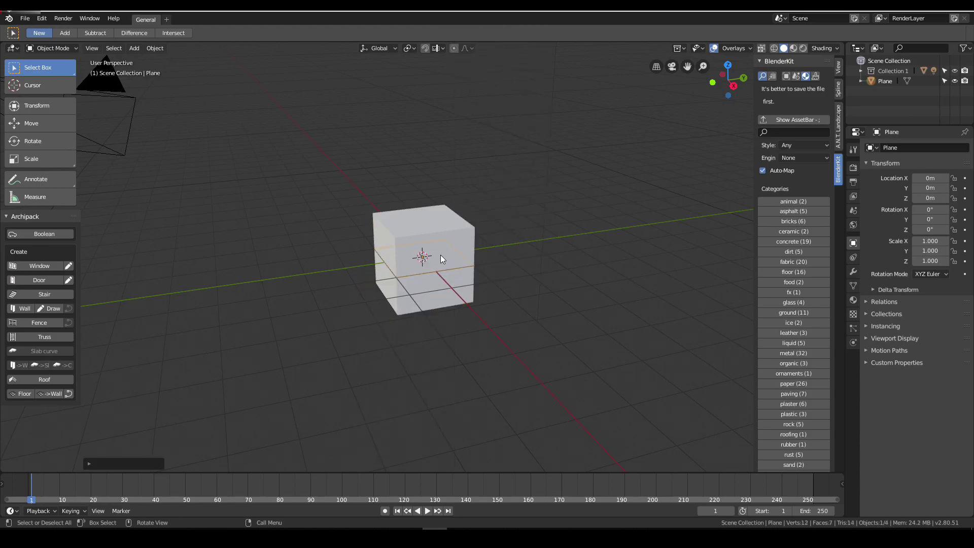
{"action": "key", "text": "s"}
{"action": "left_click", "coordinate": [524, 255]}
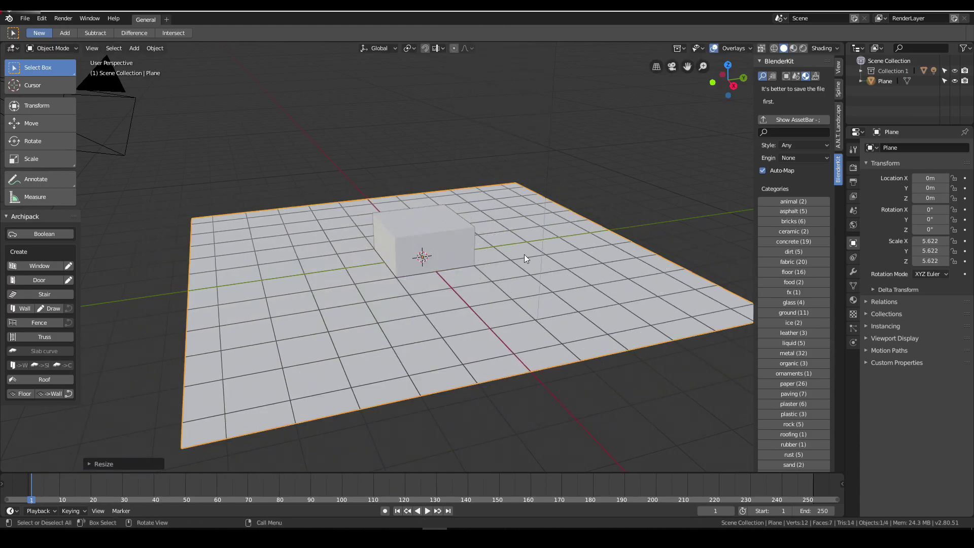
- Raise the cube along Z to 1.3216 m above the floor
{"action": "left_click", "coordinate": [455, 239]}
{"action": "key", "text": "g"}
{"action": "key", "text": "z"}
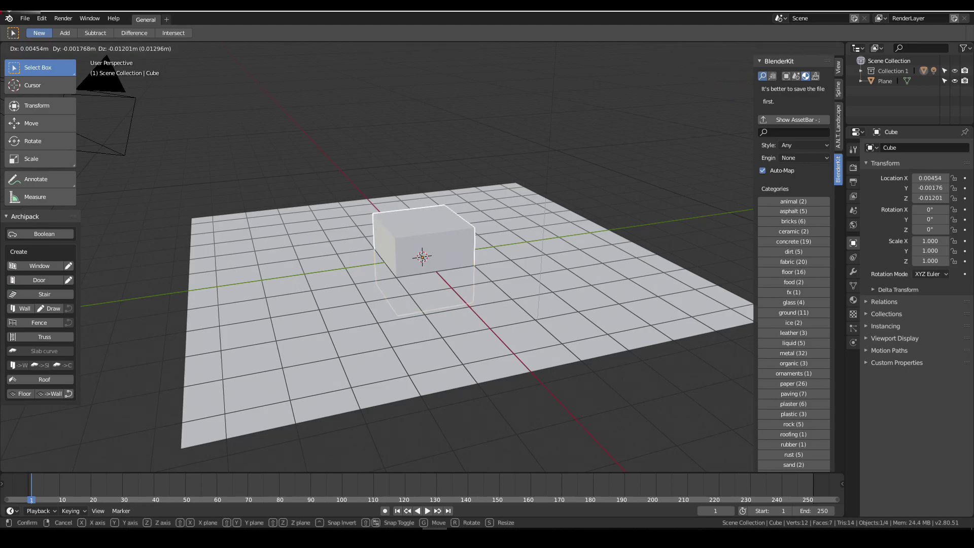
{"action": "left_click", "coordinate": [464, 191]}
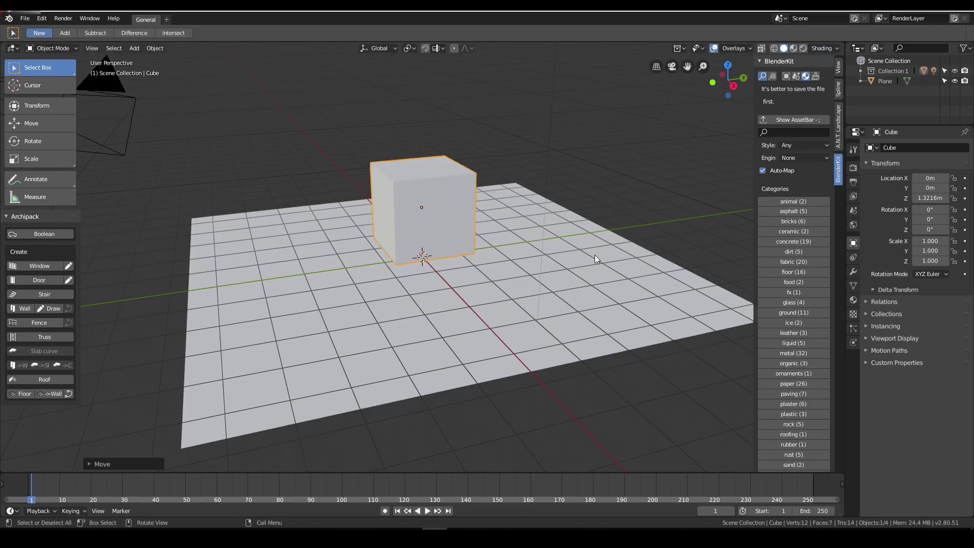
- Search BlenderKit for asphalt materials and drop asphalt damaged onto the ground plane
{"action": "left_click", "coordinate": [787, 121]}
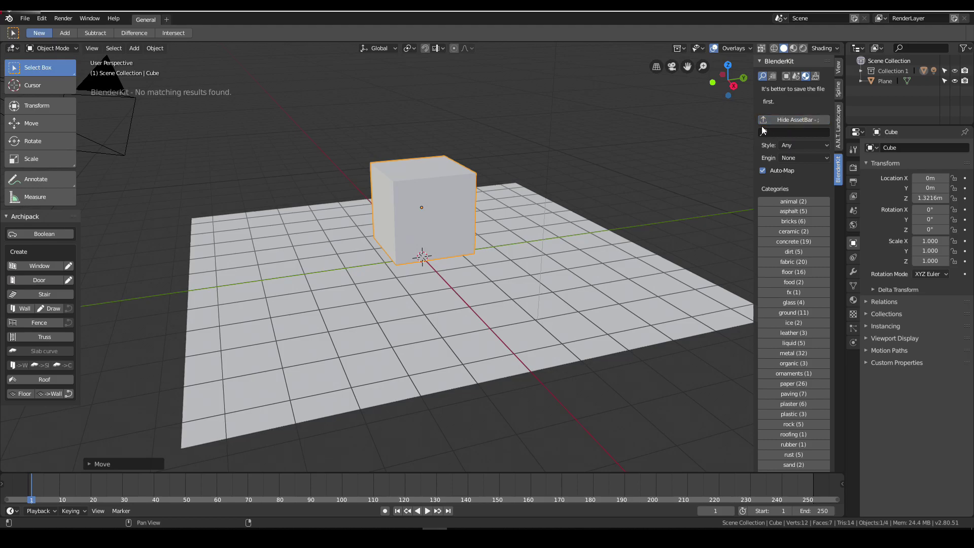
{"action": "left_click", "coordinate": [805, 212]}
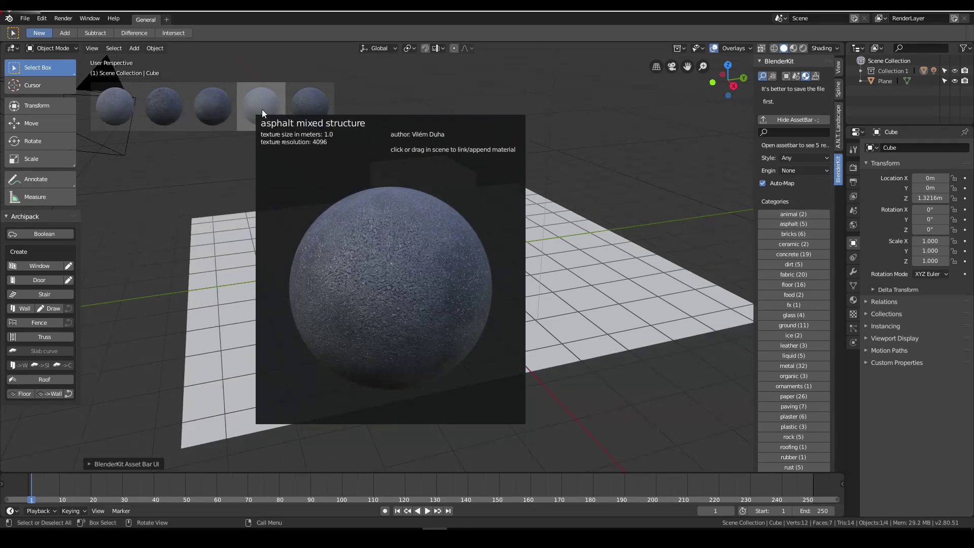
{"action": "mouse_move", "coordinate": [148, 106]}
{"action": "mouse_move", "coordinate": [306, 107]}
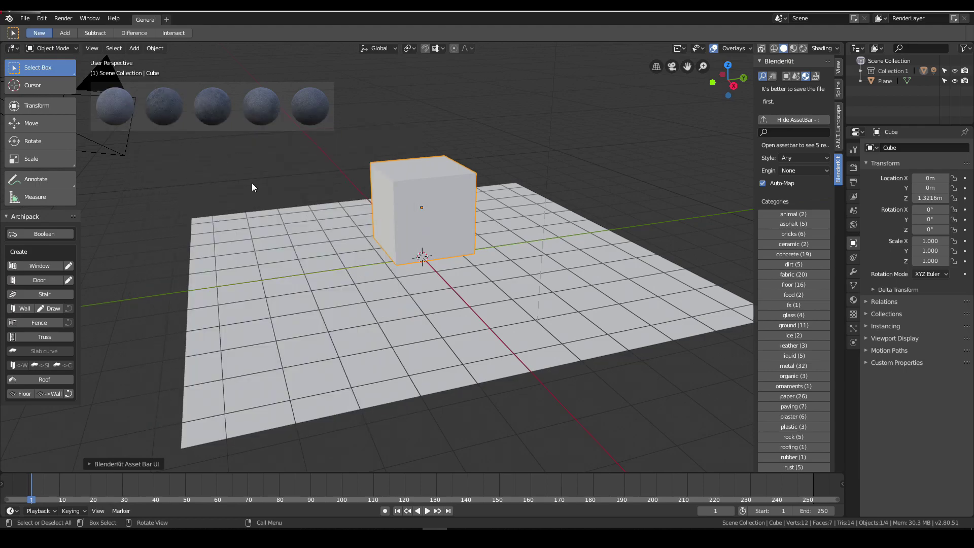
{"action": "left_click_drag", "start_coordinate": [162, 105], "coordinate": [305, 284]}
{"action": "middle_click_drag", "start_coordinate": [341, 275], "coordinate": [465, 209]}
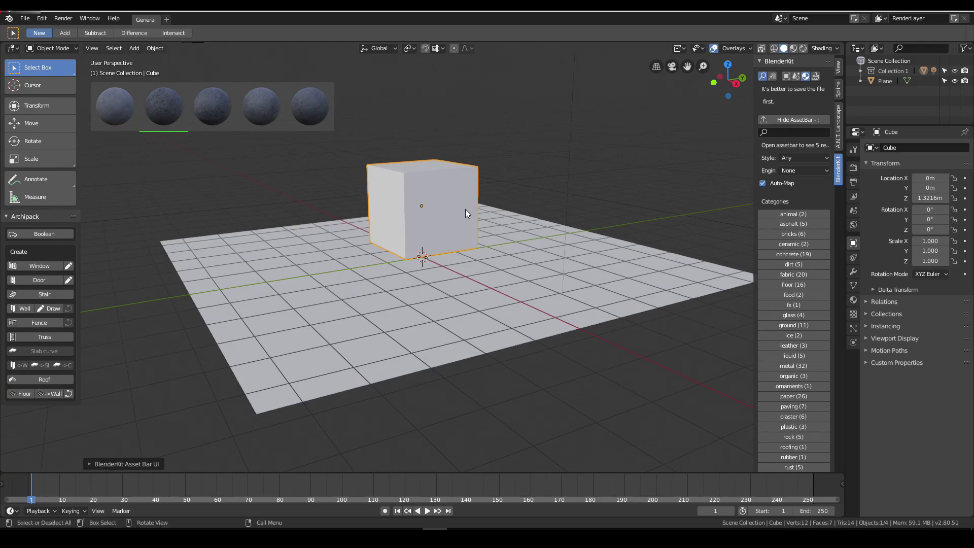
- Switch to rendered shading and orbit and zoom to inspect the asphalt floor
{"action": "left_click", "coordinate": [803, 48]}
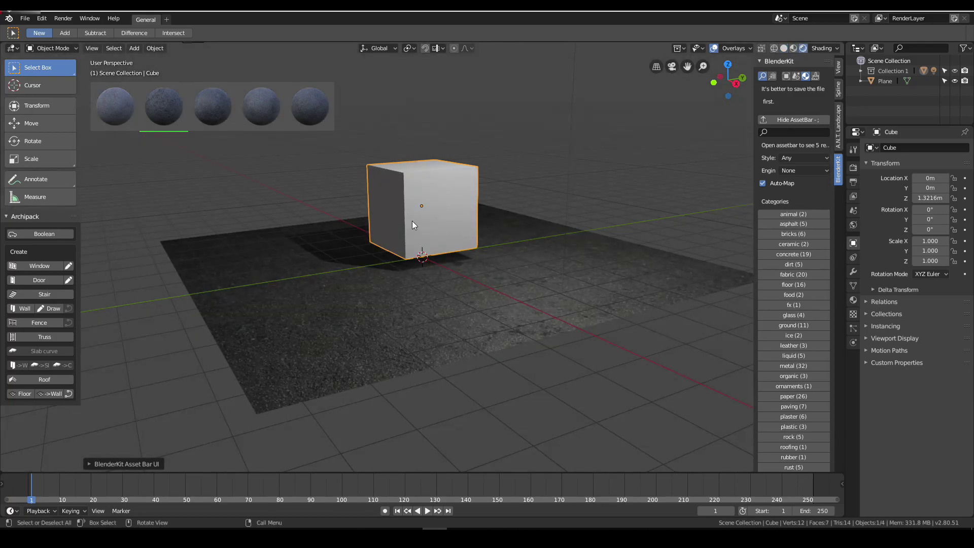
{"action": "middle_click_drag", "start_coordinate": [412, 225], "coordinate": [482, 251]}
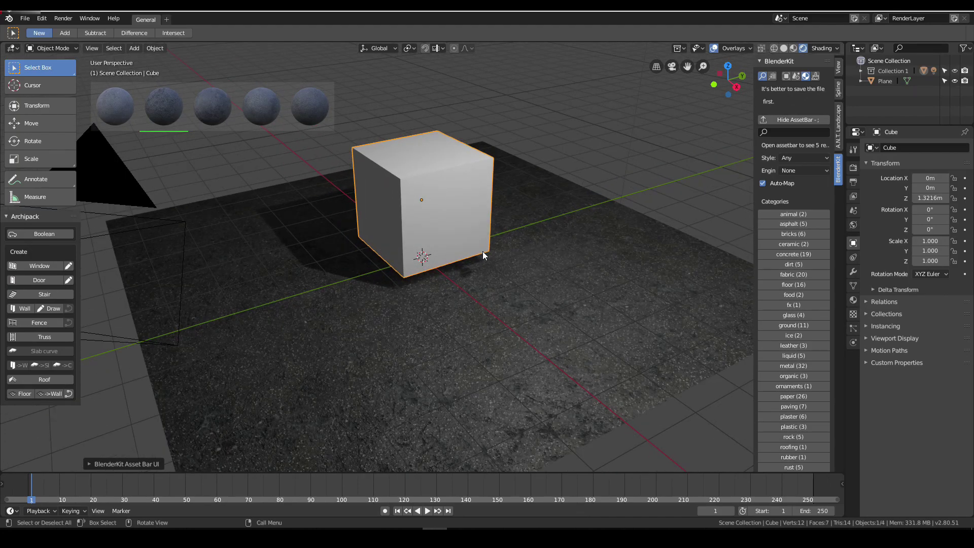
{"action": "middle_click_drag", "start_coordinate": [486, 248], "coordinate": [482, 190]}
{"action": "scroll", "coordinate": [467, 225], "scroll_direction": "up", "scroll_amount": 3}
{"action": "mouse_move", "coordinate": [477, 239]}
{"action": "middle_mouse_down"}
{"action": "mouse_move", "coordinate": [397, 230]}
{"action": "mouse_move", "coordinate": [479, 245]}
{"action": "middle_mouse_up"}
{"action": "scroll", "coordinate": [472, 235], "scroll_direction": "down", "scroll_amount": 4}
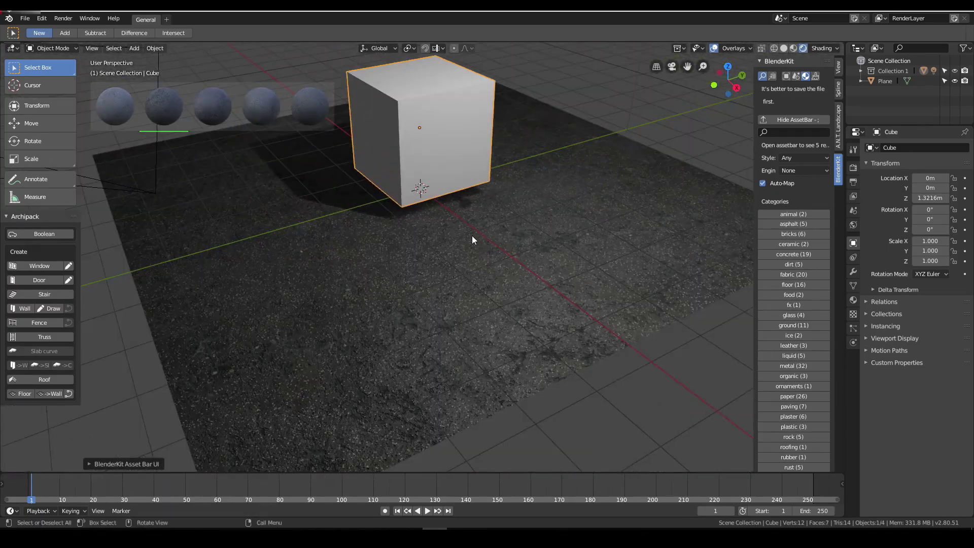
{"action": "scroll", "coordinate": [473, 237], "scroll_direction": "up", "scroll_amount": 5}
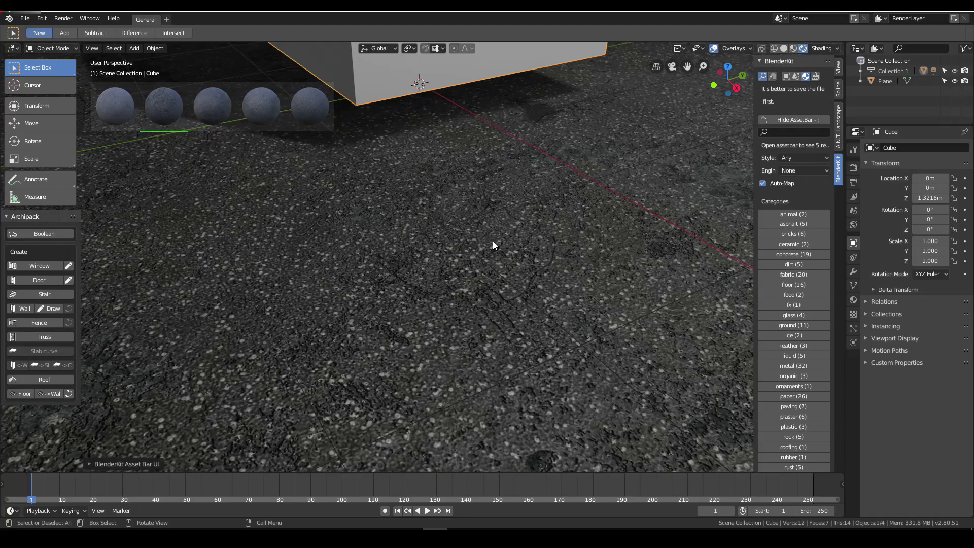
{"action": "scroll", "coordinate": [492, 242], "scroll_direction": "down", "scroll_amount": 4}
- Orbit back to the cube, deselect everything, and restore the two-view split layout
{"action": "middle_click_drag", "start_coordinate": [540, 234], "coordinate": [555, 217]}
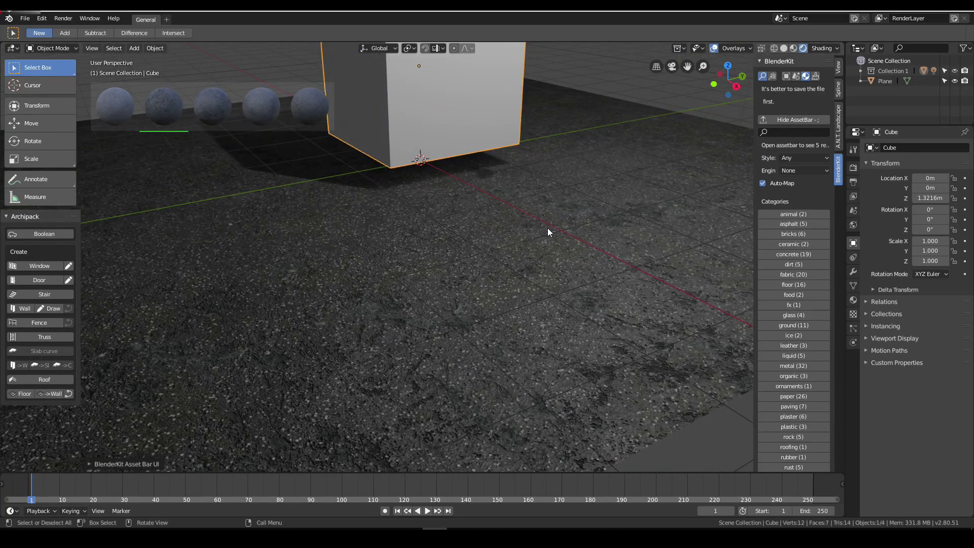
{"action": "scroll", "coordinate": [547, 228], "scroll_direction": "up", "scroll_amount": 4}
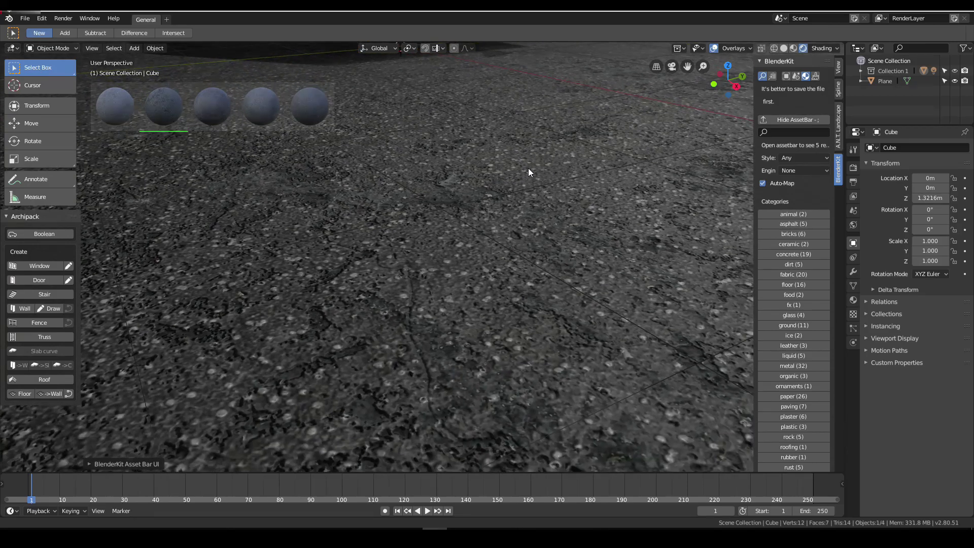
{"action": "middle_click_drag", "start_coordinate": [528, 169], "coordinate": [548, 219]}
{"action": "key", "text": "alt+a"}
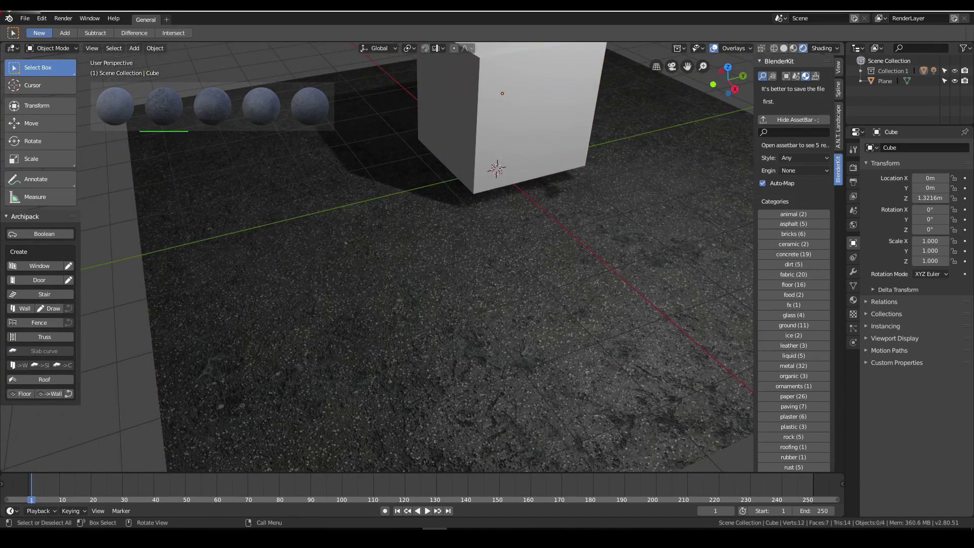
{"action": "key", "text": "ctrl+space"}
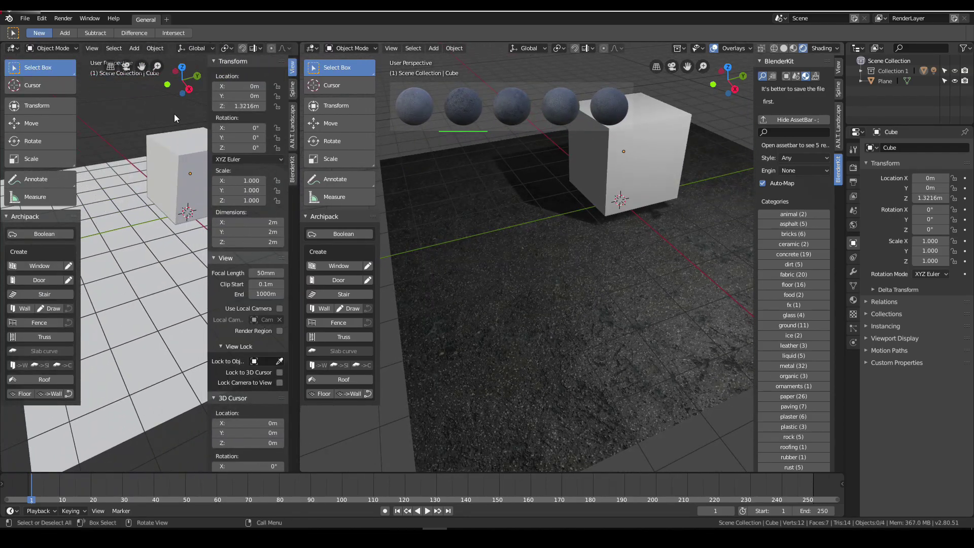
- Turn the left area into a Shader Editor showing the selected plane's material
{"action": "key", "text": "n"}
{"action": "key", "text": "t"}
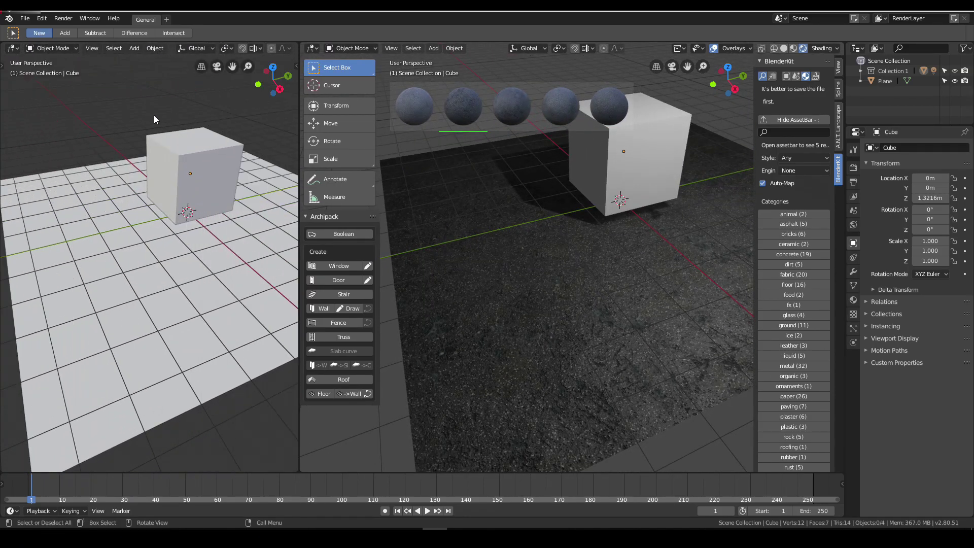
{"action": "left_click", "coordinate": [12, 49]}
{"action": "left_click", "coordinate": [36, 120]}
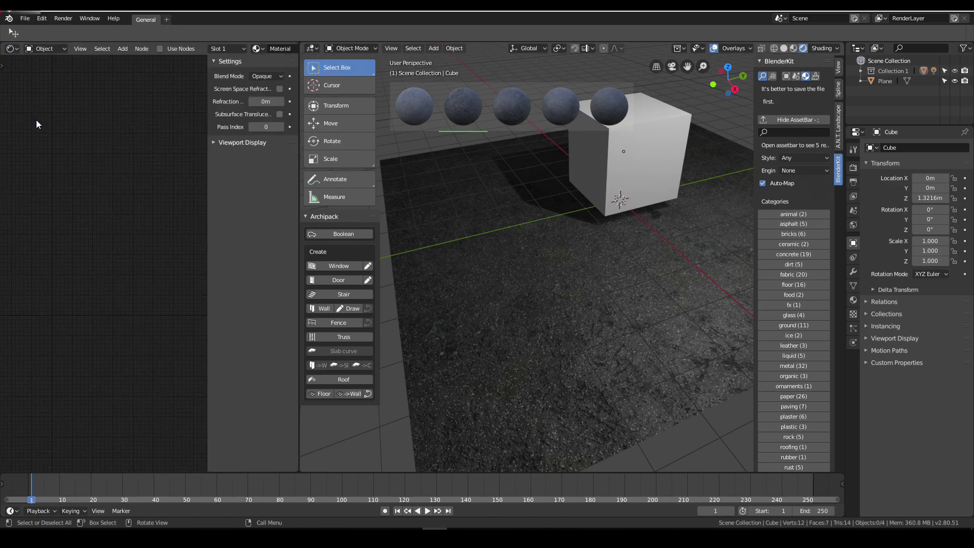
{"action": "left_click", "coordinate": [513, 257]}
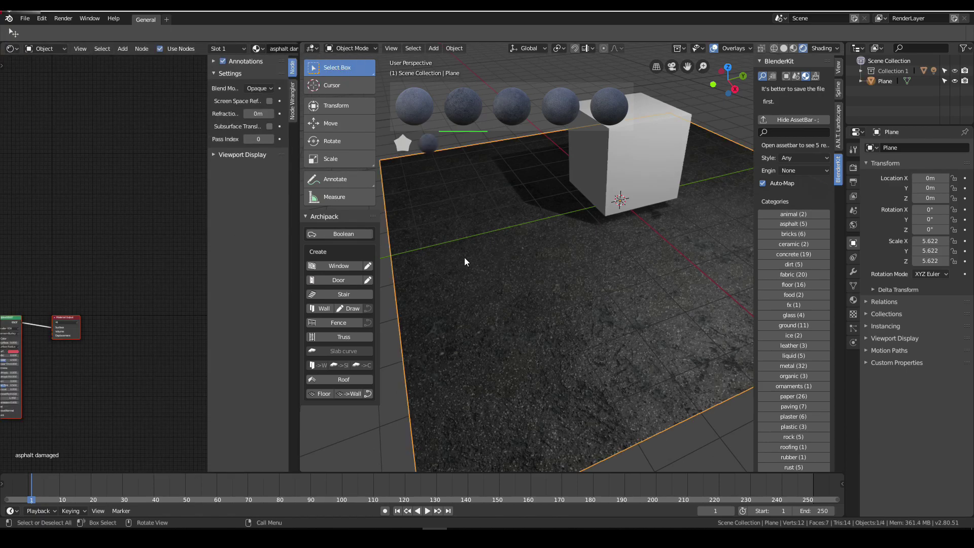
- Pan through the asphalt damaged node graph, then join the two areas back into one
{"action": "scroll", "coordinate": [114, 279], "scroll_direction": "down", "scroll_amount": 1}
{"action": "scroll", "coordinate": [64, 275], "scroll_direction": "up", "scroll_amount": 2}
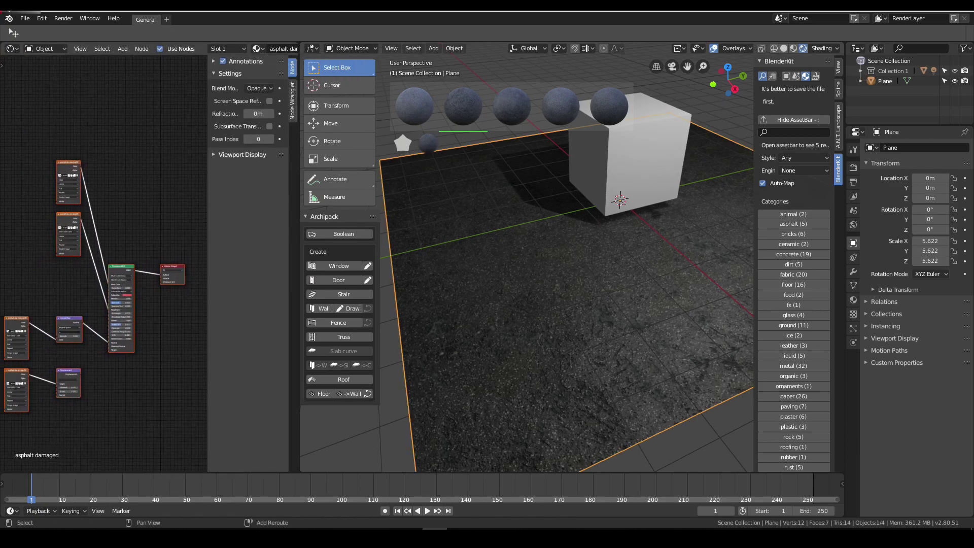
{"action": "middle_click_drag", "start_coordinate": [64, 275], "coordinate": [152, 213]}
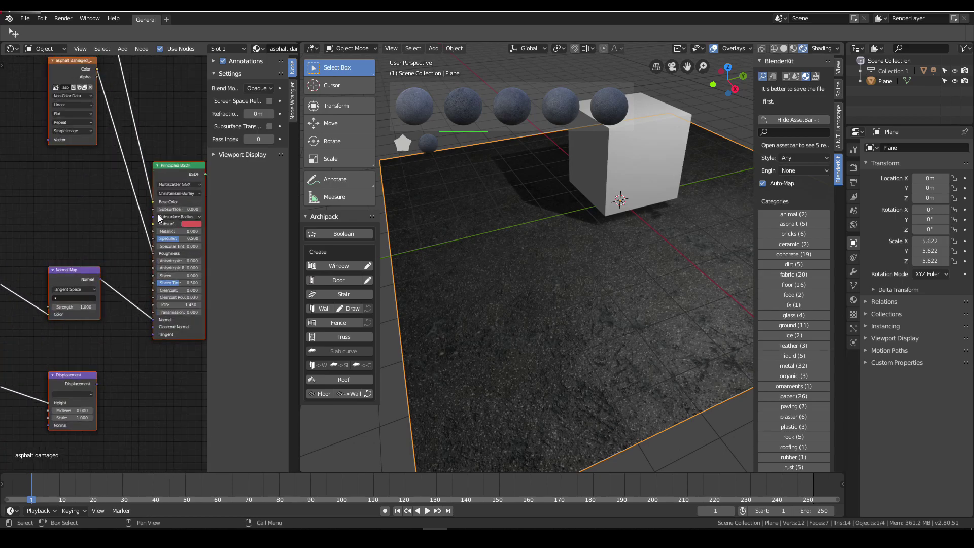
{"action": "scroll", "coordinate": [143, 206], "scroll_direction": "up", "scroll_amount": 2}
{"action": "middle_click_drag", "start_coordinate": [98, 192], "coordinate": [113, 214]}
{"action": "scroll", "coordinate": [113, 214], "scroll_direction": "down", "scroll_amount": 3}
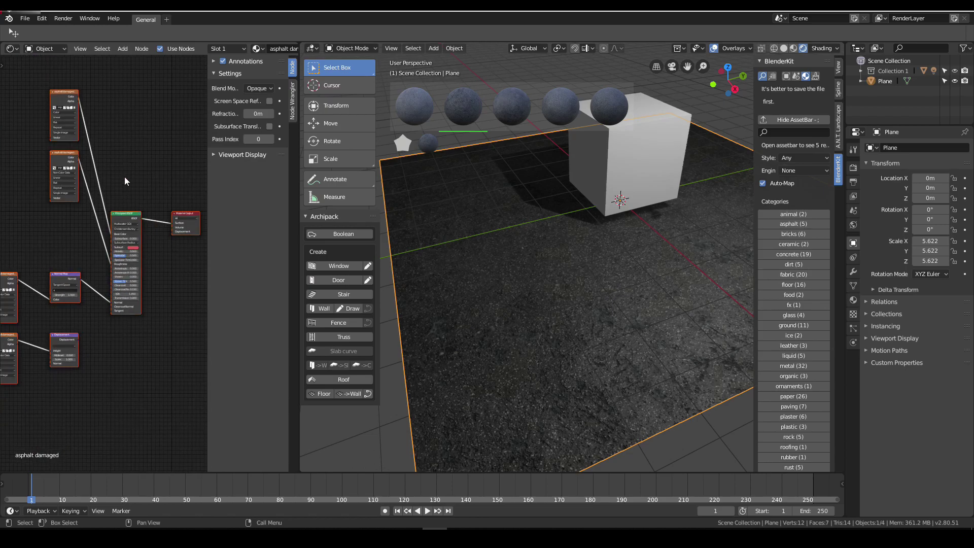
{"action": "middle_click_drag", "start_coordinate": [127, 179], "coordinate": [130, 158]}
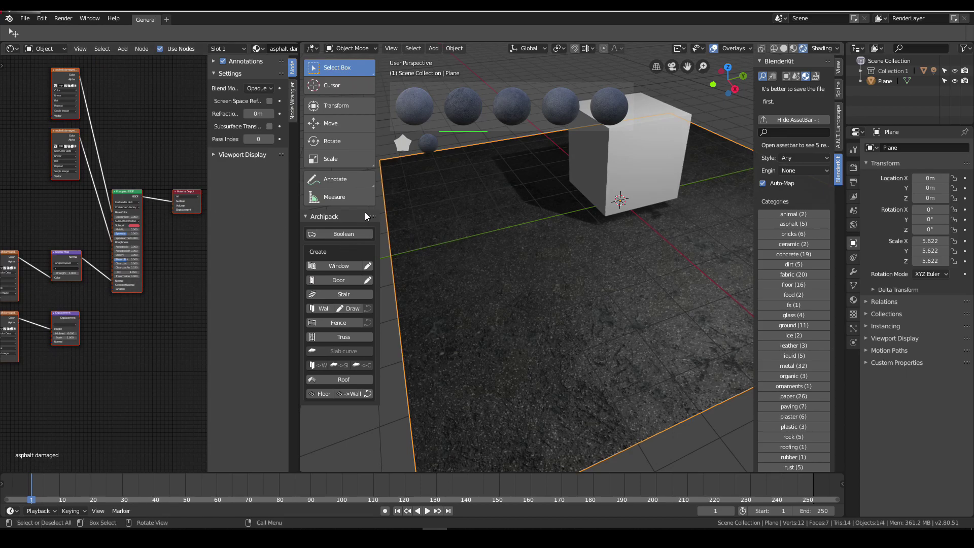
{"action": "right_click", "coordinate": [298, 108]}
- Merge the node editor into the 3D viewport so only a single 3D view remains
{"action": "left_click", "coordinate": [290, 118]}
{"action": "left_click", "coordinate": [206, 161]}
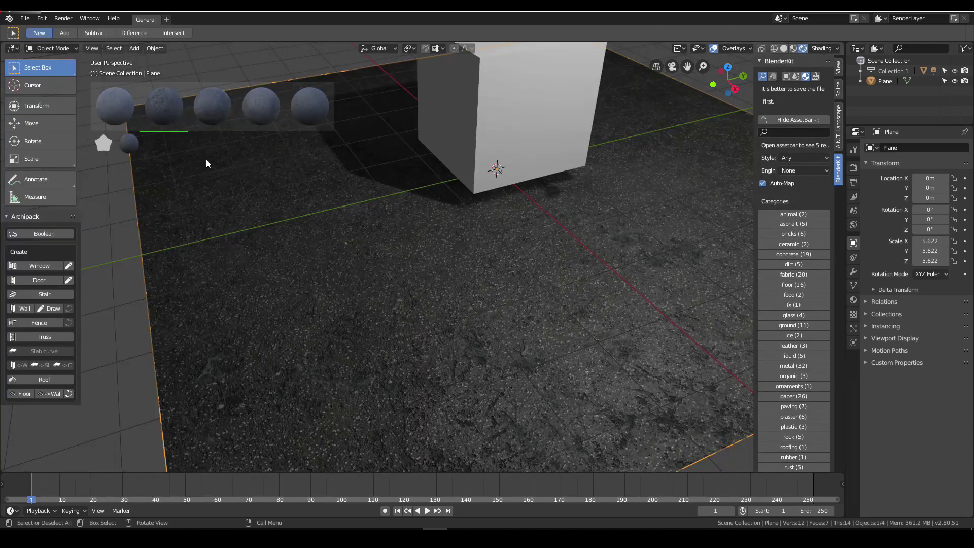
{"action": "scroll", "coordinate": [565, 226], "scroll_direction": "down", "scroll_amount": 5}
- With the cube selected, browse BlenderKit brick materials, then start a ceramic materials search
{"action": "left_click", "coordinate": [458, 164]}
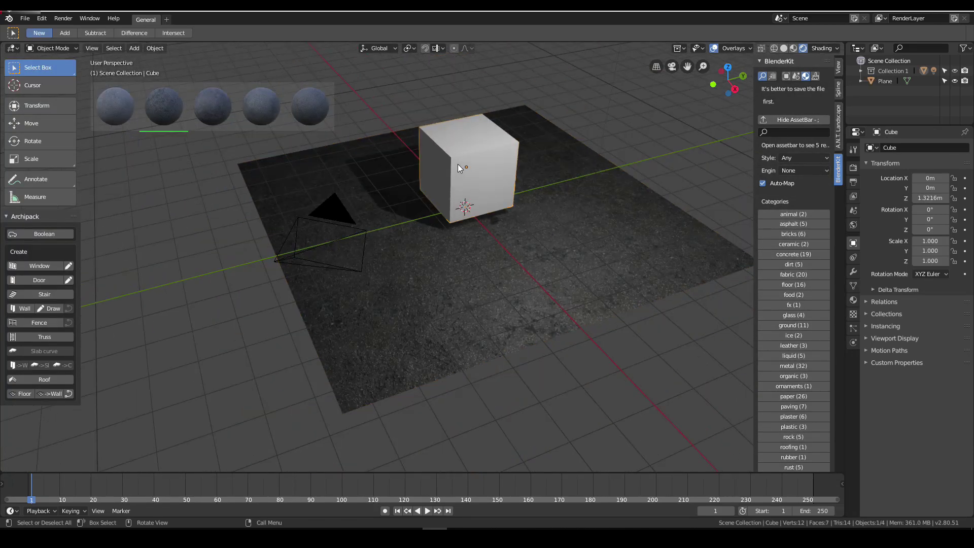
{"action": "left_click", "coordinate": [802, 235]}
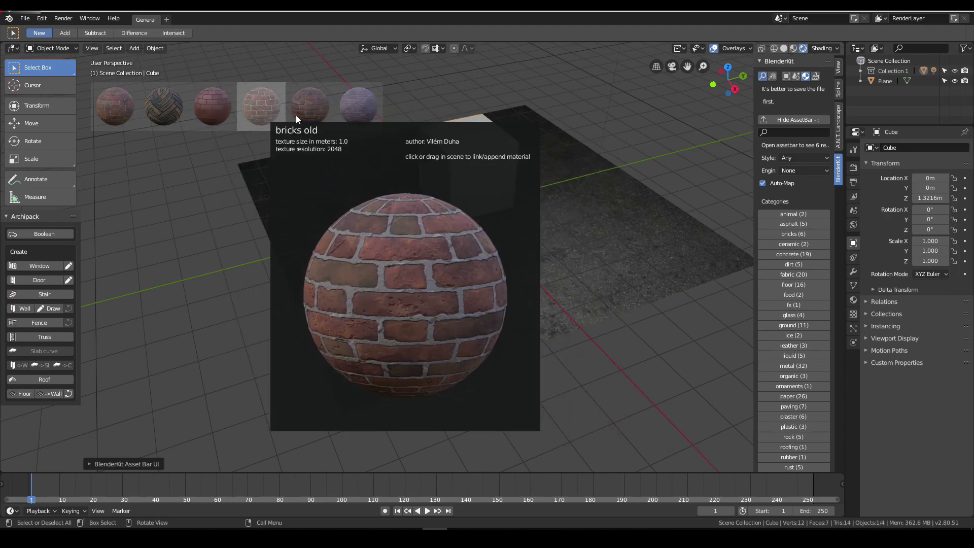
{"action": "mouse_move", "coordinate": [351, 116]}
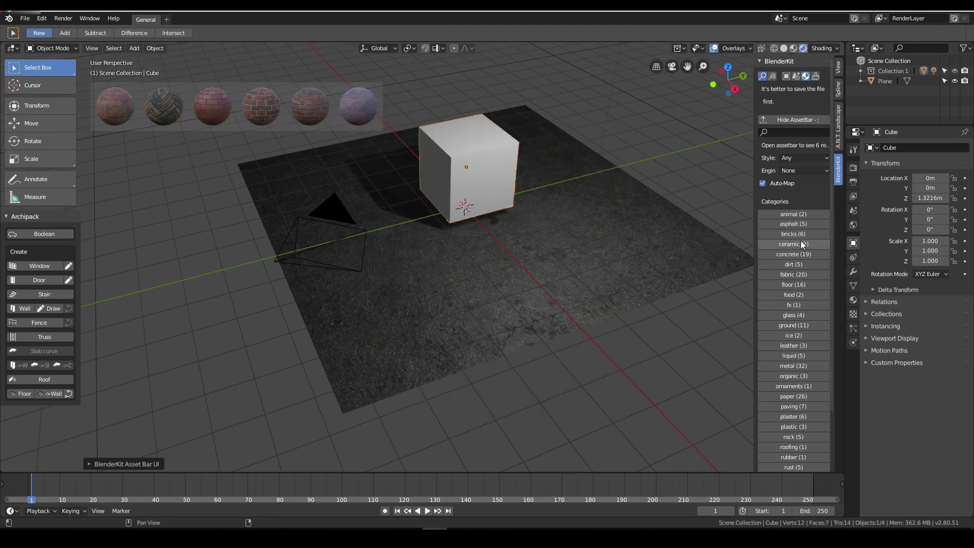
{"action": "left_click", "coordinate": [797, 243]}
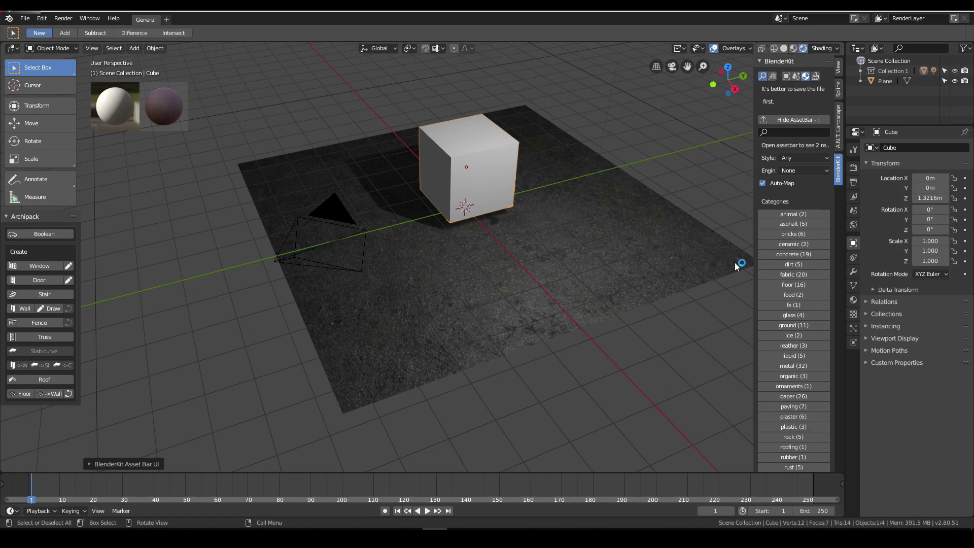
- Search BlenderKit for bricks again and drop the brick material onto the cube
{"action": "left_click", "coordinate": [798, 244]}
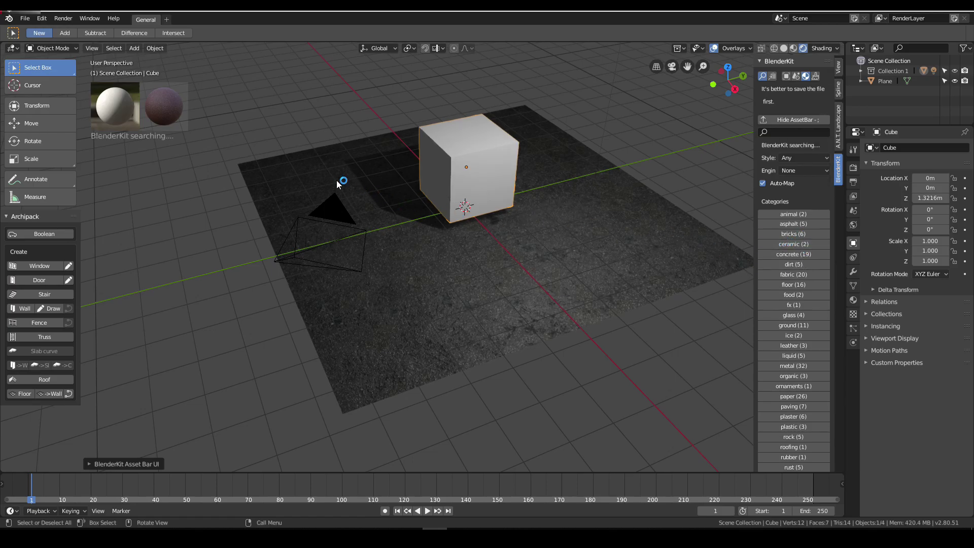
{"action": "left_click_drag", "start_coordinate": [261, 101], "coordinate": [457, 129]}
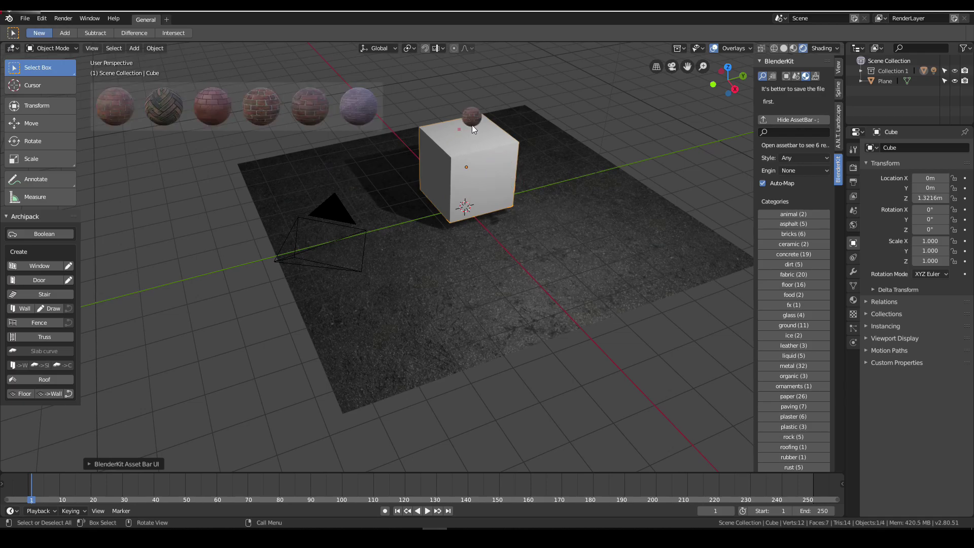
{"action": "scroll", "coordinate": [512, 162], "scroll_direction": "up", "scroll_amount": 2}
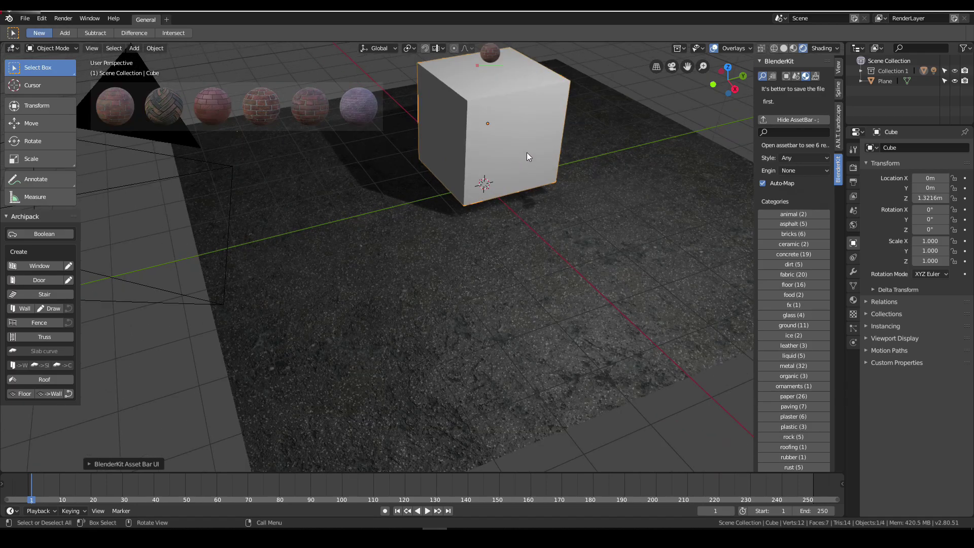
- Orbit and zoom around the cube to inspect the red brick texture from above and the front
{"action": "middle_click_drag", "start_coordinate": [526, 152], "coordinate": [494, 240]}
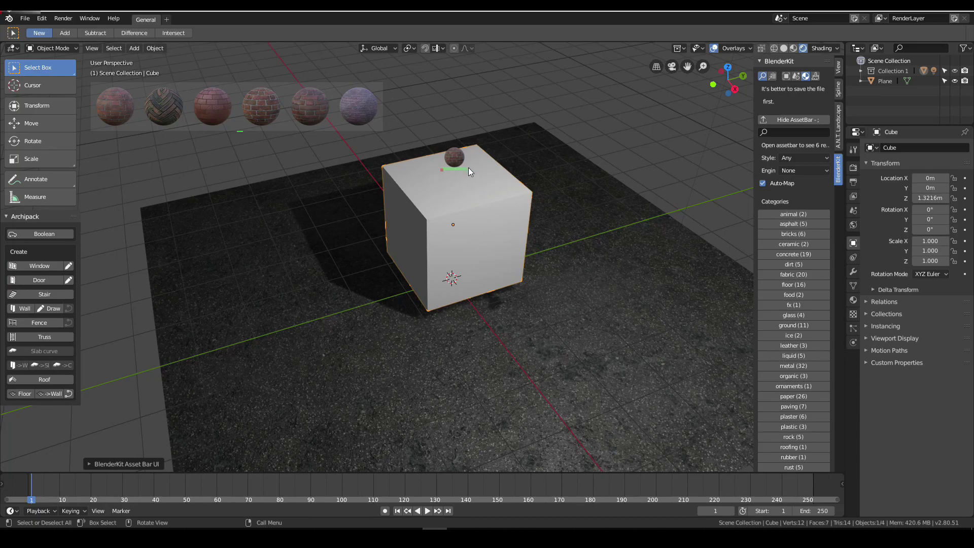
{"action": "scroll", "coordinate": [467, 168], "scroll_direction": "up", "scroll_amount": 2}
{"action": "middle_click_drag", "start_coordinate": [480, 160], "coordinate": [470, 200]}
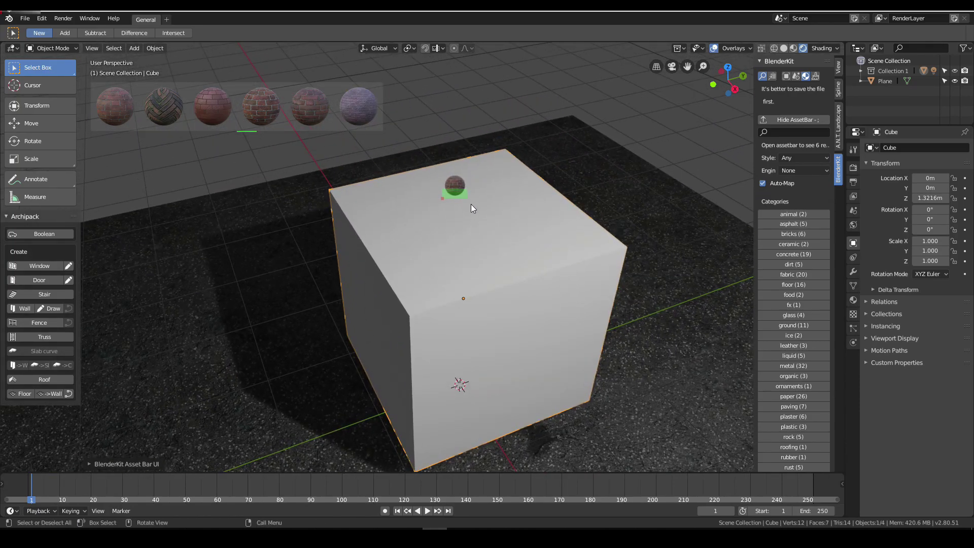
{"action": "scroll", "coordinate": [796, 386], "scroll_direction": "down", "scroll_amount": 5}
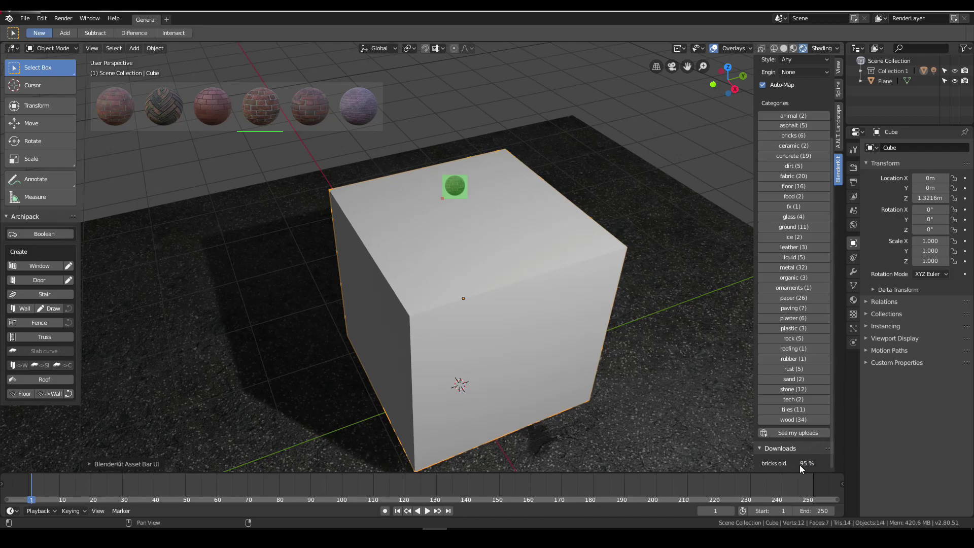
{"action": "mouse_move", "coordinate": [500, 278]}
{"action": "middle_mouse_down"}
{"action": "mouse_move", "coordinate": [496, 233]}
{"action": "mouse_move", "coordinate": [596, 234]}
{"action": "mouse_move", "coordinate": [570, 246]}
{"action": "mouse_move", "coordinate": [552, 233]}
{"action": "mouse_move", "coordinate": [563, 219]}
{"action": "mouse_move", "coordinate": [501, 230]}
{"action": "mouse_move", "coordinate": [573, 234]}
{"action": "mouse_move", "coordinate": [515, 227]}
{"action": "mouse_move", "coordinate": [492, 291]}
{"action": "mouse_move", "coordinate": [492, 278]}
{"action": "middle_mouse_up"}
{"action": "scroll", "coordinate": [510, 245], "scroll_direction": "up", "scroll_amount": 6}
{"action": "scroll", "coordinate": [578, 230], "scroll_direction": "down", "scroll_amount": 2}
{"action": "scroll", "coordinate": [580, 230], "scroll_direction": "down", "scroll_amount": 5}
{"action": "scroll", "coordinate": [458, 244], "scroll_direction": "down", "scroll_amount": 7}
{"action": "scroll", "coordinate": [497, 269], "scroll_direction": "up", "scroll_amount": 3}
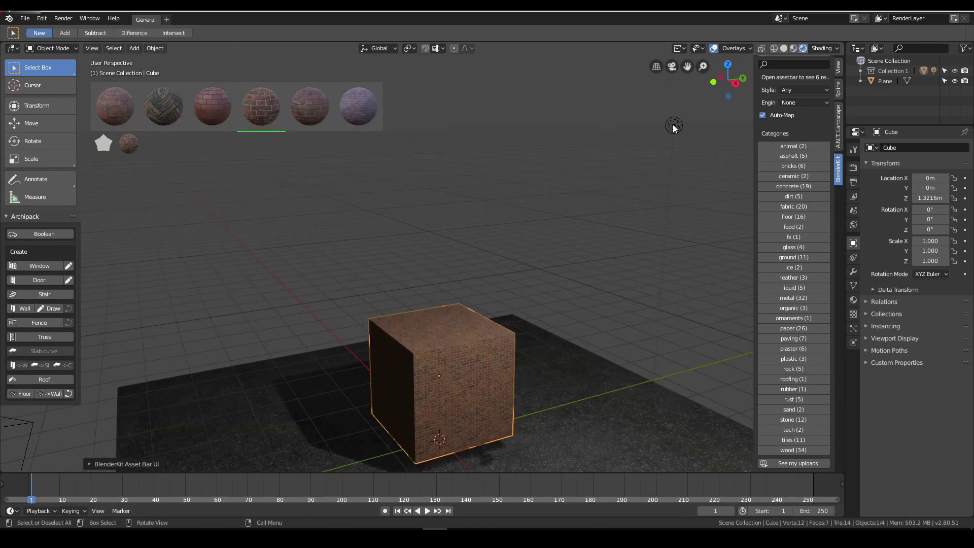
- Turn the lamp into a Sun light with strength 5
{"action": "scroll", "coordinate": [589, 238], "scroll_direction": "down", "scroll_amount": 4}
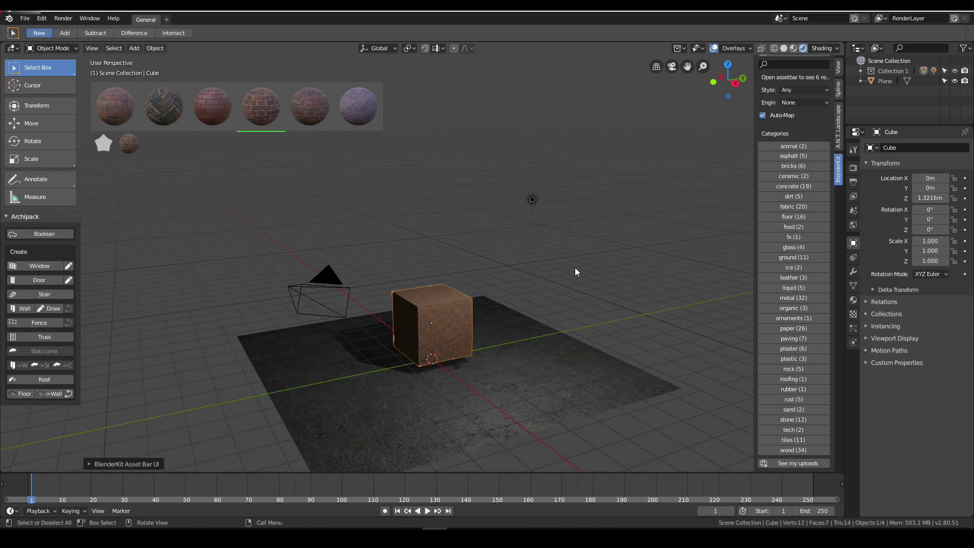
{"action": "left_click", "coordinate": [532, 200]}
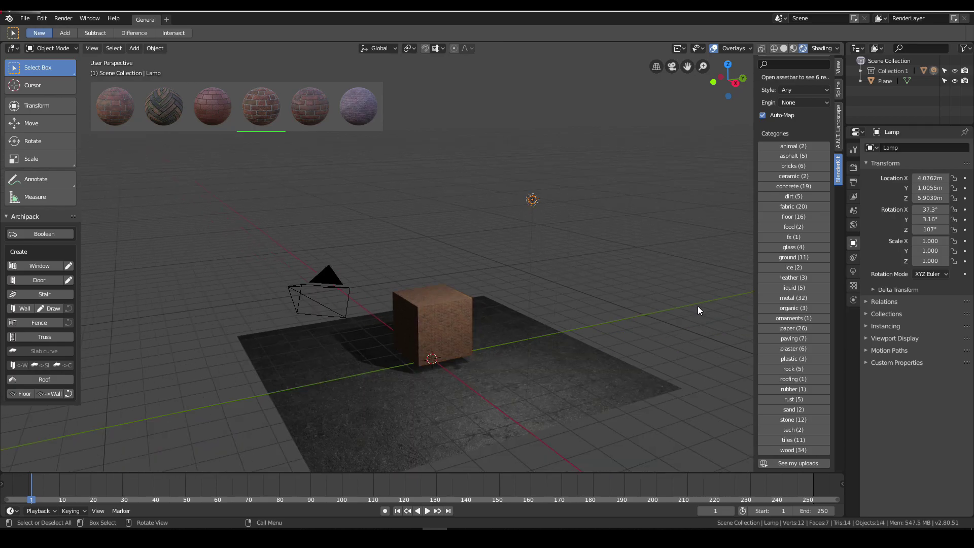
{"action": "left_click", "coordinate": [853, 271]}
{"action": "left_click", "coordinate": [904, 190]}
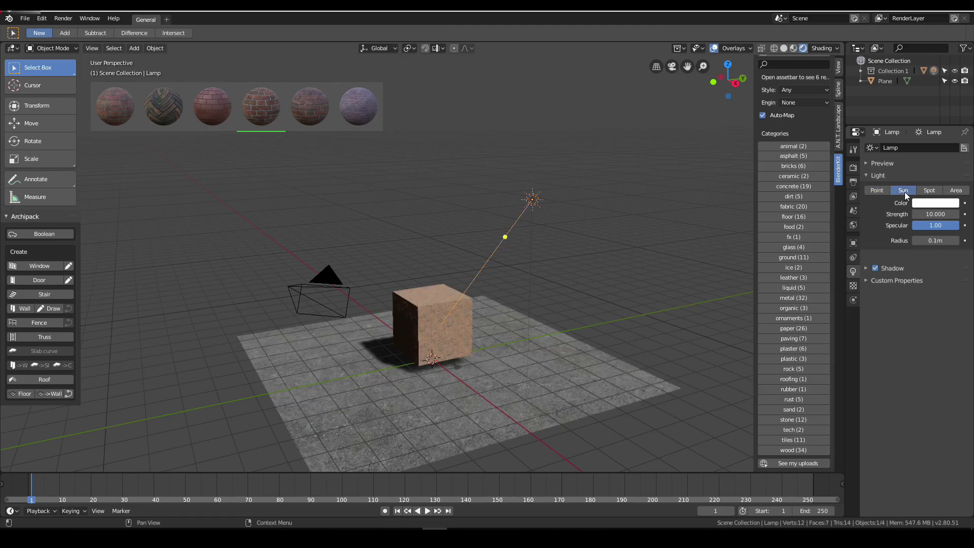
{"action": "left_click", "coordinate": [928, 214]}
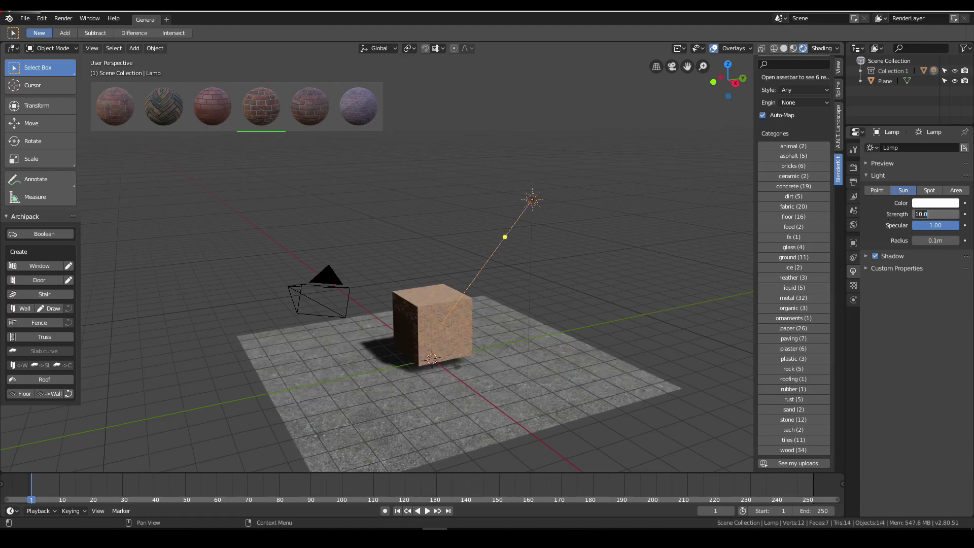
{"action": "type", "text": "5"}
{"action": "key", "text": "Return"}
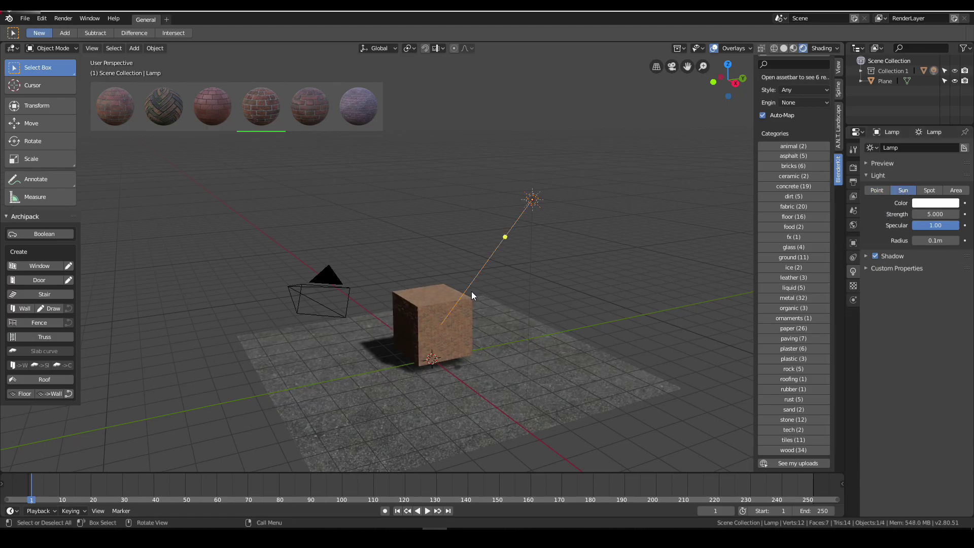
- Orbit, zoom and pan around the brick cube to check the new sun lighting
{"action": "middle_click_drag", "start_coordinate": [471, 292], "coordinate": [462, 248]}
{"action": "scroll", "coordinate": [462, 249], "scroll_direction": "up", "scroll_amount": 12}
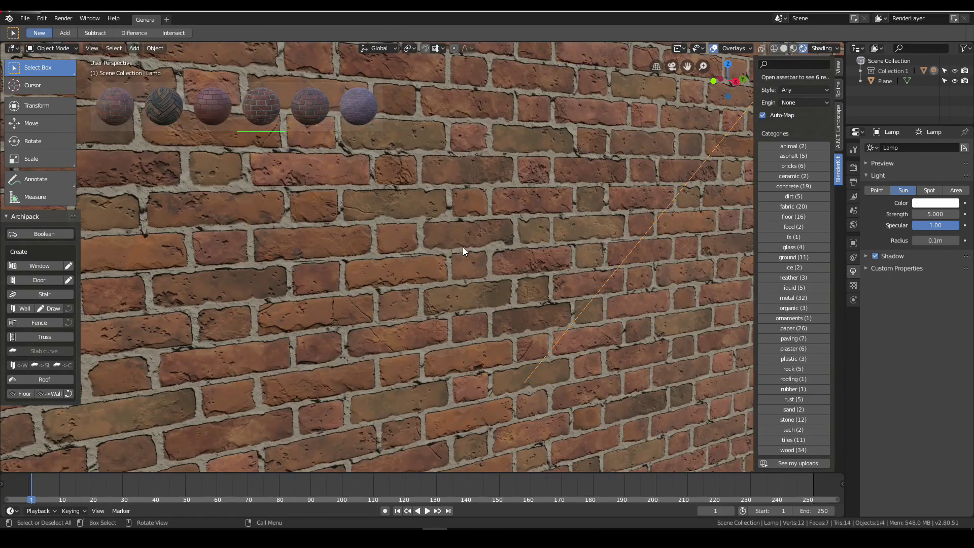
{"action": "scroll", "coordinate": [463, 247], "scroll_direction": "down", "scroll_amount": 12}
{"action": "middle_click_drag", "start_coordinate": [473, 250], "coordinate": [483, 244]}
{"action": "scroll", "coordinate": [571, 294], "scroll_direction": "down", "scroll_amount": 4}
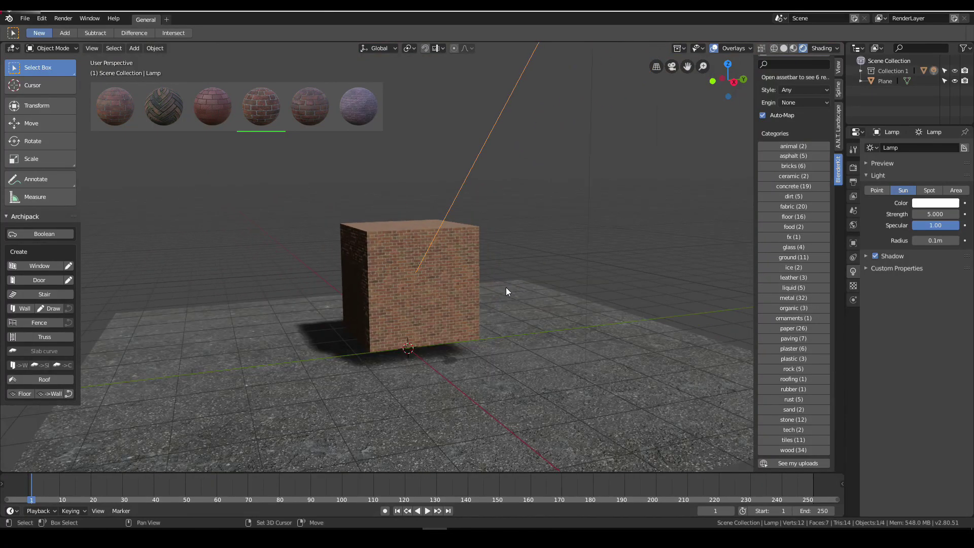
{"action": "middle_click_drag", "start_coordinate": [506, 292], "coordinate": [527, 233], "text": "shift"}
- Add a second cube left of the brick cube, then list BlenderKit metal materials
{"action": "key", "text": "shift+a"}
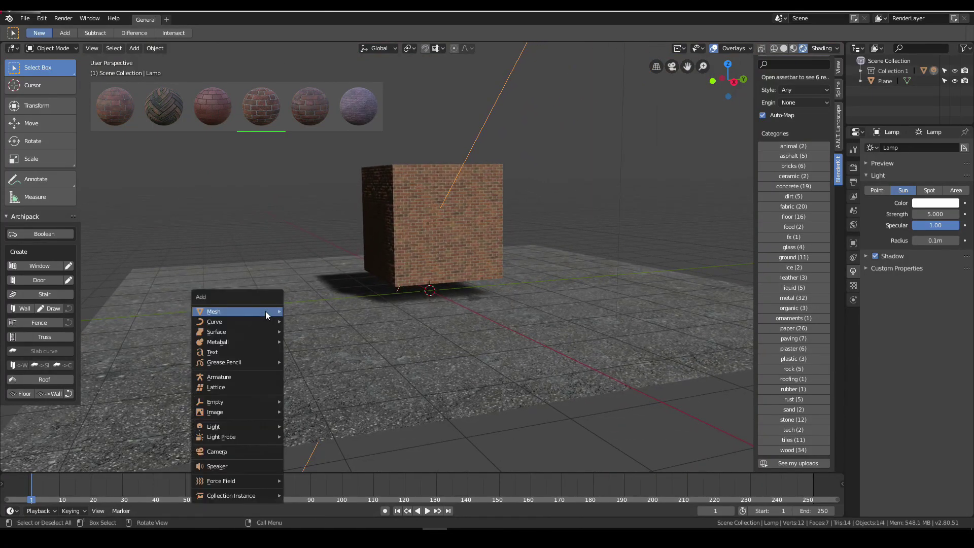
{"action": "mouse_move", "coordinate": [267, 312]}
{"action": "left_click", "coordinate": [354, 81]}
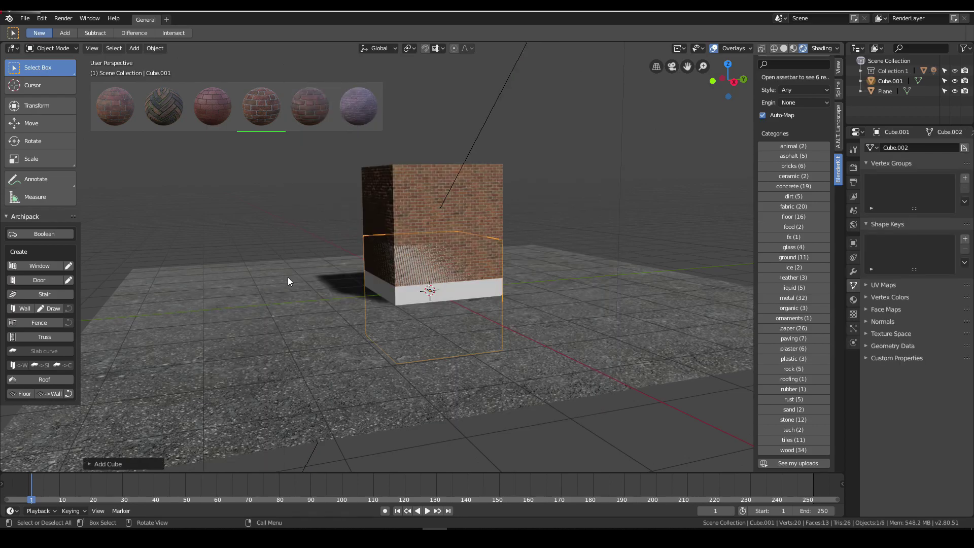
{"action": "key", "text": "g"}
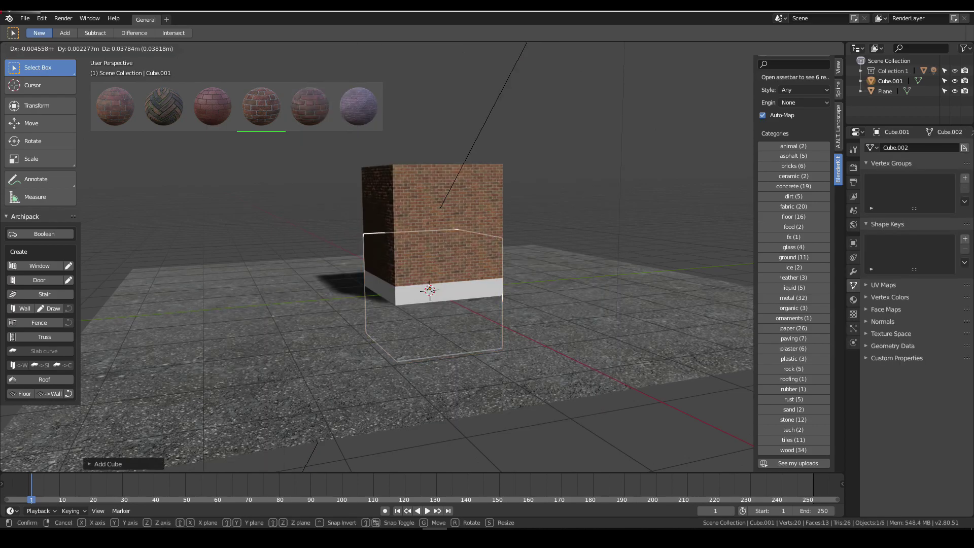
{"action": "left_click", "coordinate": [290, 238]}
{"action": "middle_click_drag", "start_coordinate": [290, 238], "coordinate": [333, 240]}
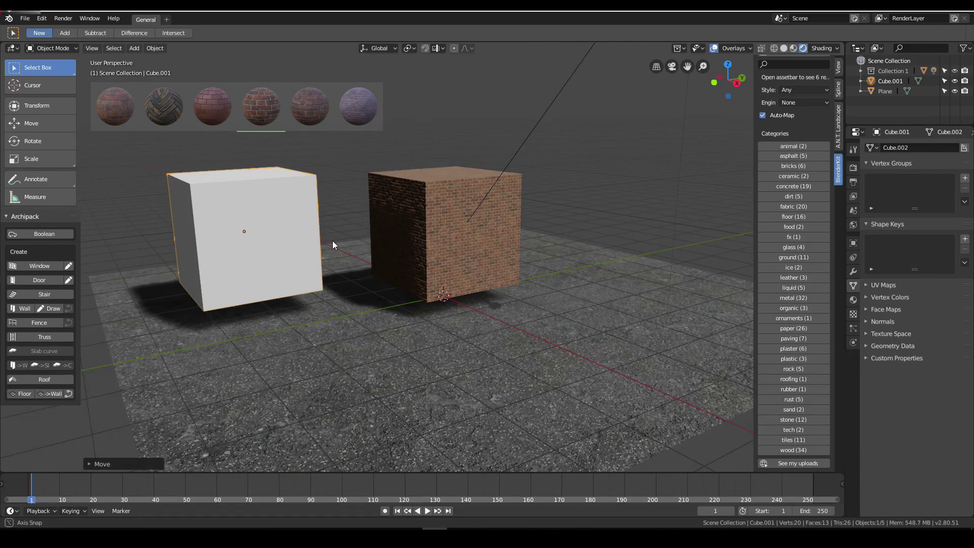
{"action": "left_click", "coordinate": [799, 299]}
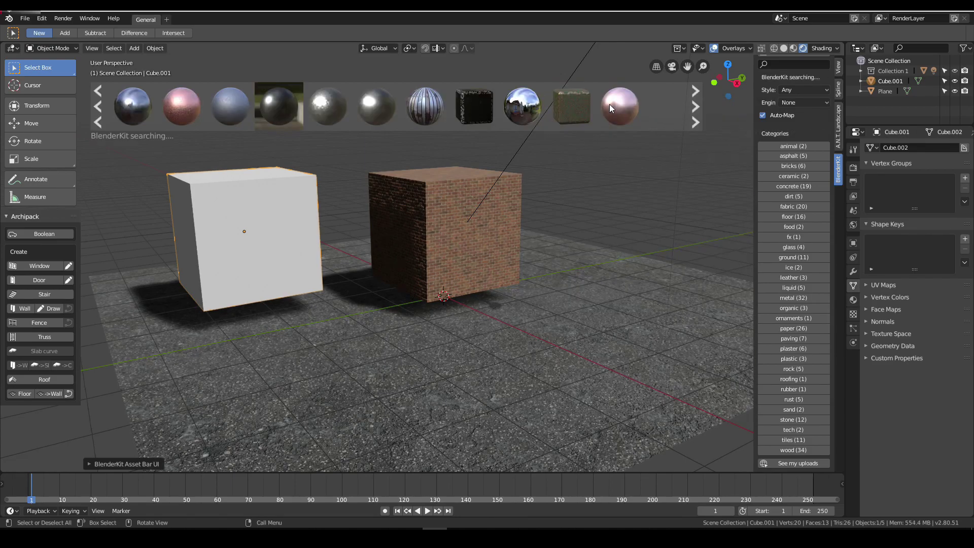
- Drag the 'metal plates' material from the asset bar onto the white cube
{"action": "mouse_move", "coordinate": [399, 104]}
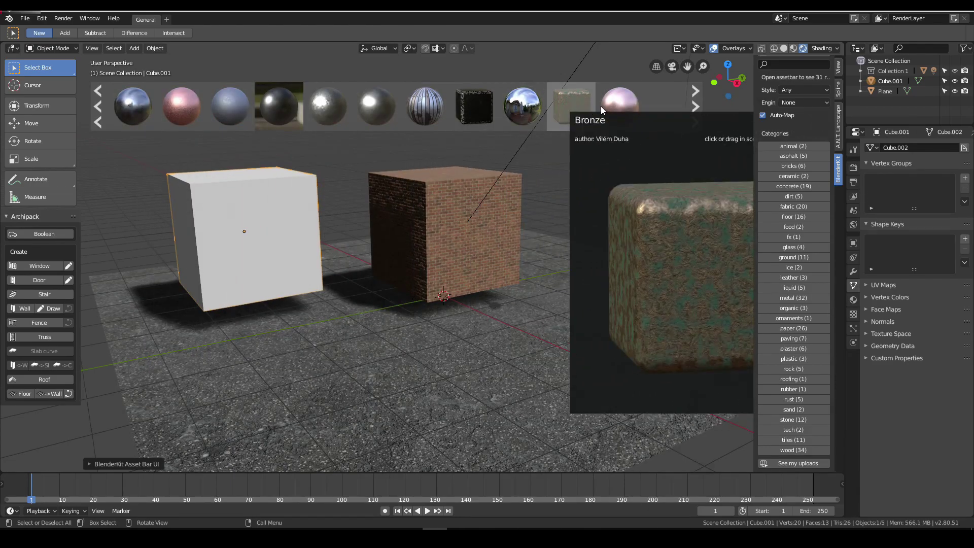
{"action": "mouse_move", "coordinate": [509, 107]}
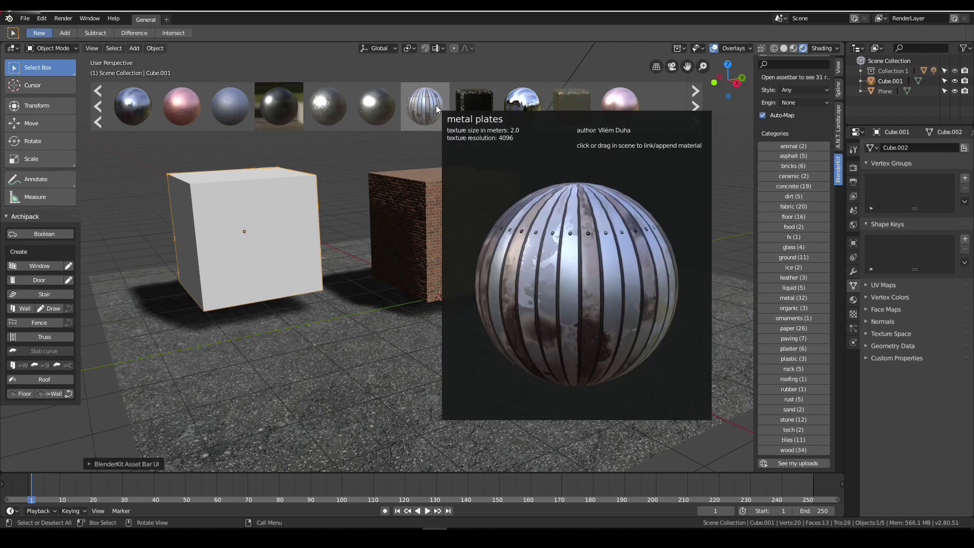
{"action": "left_click_drag", "start_coordinate": [425, 105], "coordinate": [219, 202]}
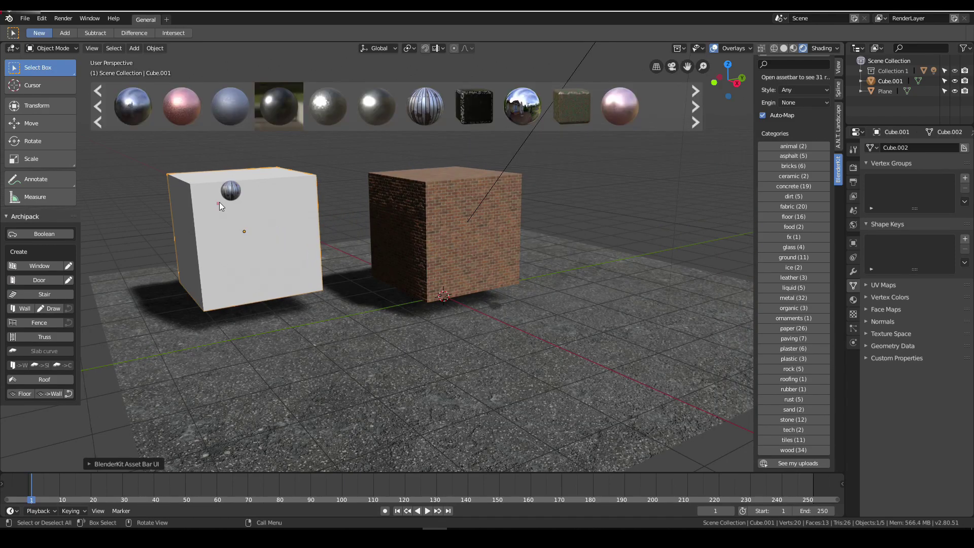
- Orbit and zoom toward the white cube while the metal plates material downloads
{"action": "middle_click_drag", "start_coordinate": [272, 194], "coordinate": [416, 203]}
{"action": "scroll", "coordinate": [289, 227], "scroll_direction": "up", "scroll_amount": 6}
{"action": "scroll", "coordinate": [414, 206], "scroll_direction": "down", "scroll_amount": 2}
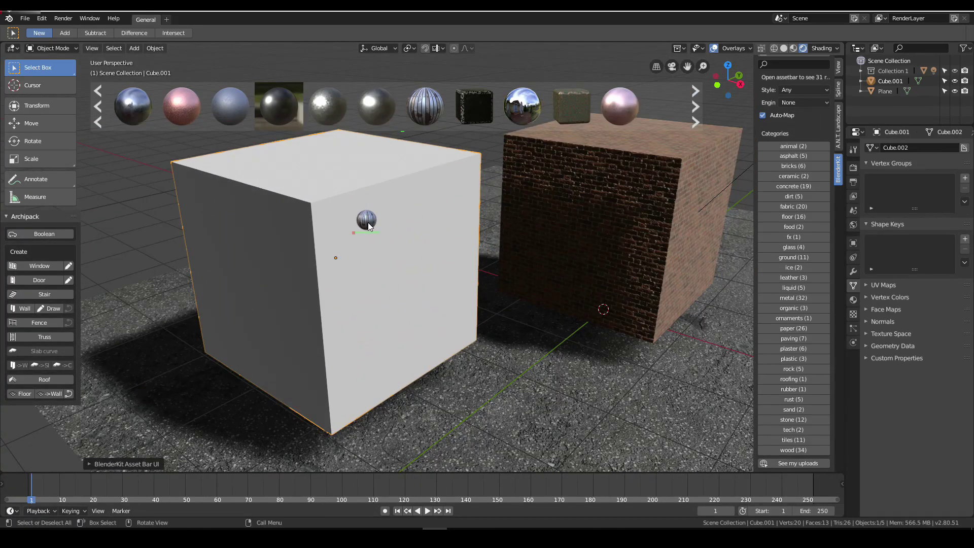
{"action": "scroll", "coordinate": [387, 234], "scroll_direction": "up", "scroll_amount": 2}
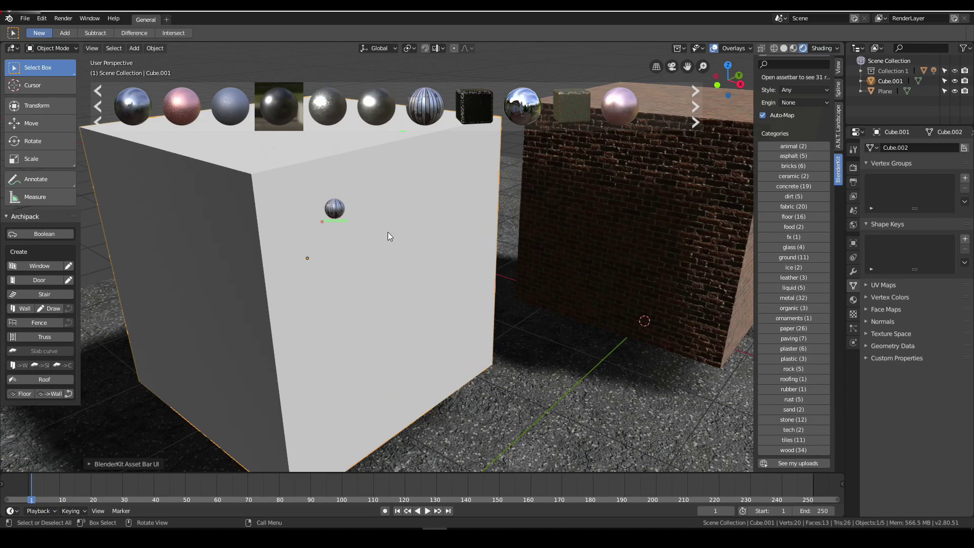
{"action": "middle_click_drag", "start_coordinate": [406, 230], "coordinate": [394, 225]}
{"action": "scroll", "coordinate": [433, 232], "scroll_direction": "down", "scroll_amount": 3}
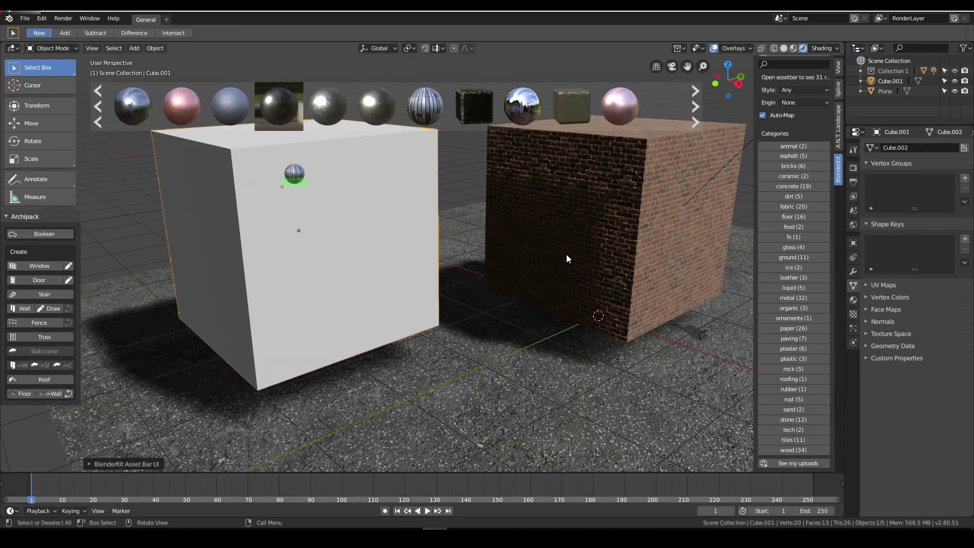
{"action": "scroll", "coordinate": [573, 254], "scroll_direction": "up", "scroll_amount": 5}
{"action": "scroll", "coordinate": [584, 262], "scroll_direction": "down", "scroll_amount": 7}
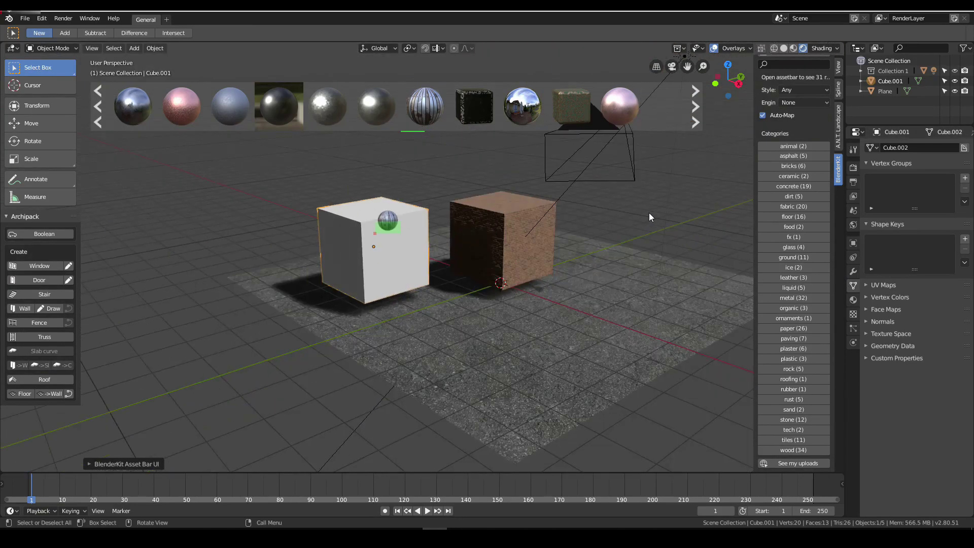
{"action": "scroll", "coordinate": [798, 155], "scroll_direction": "up", "scroll_amount": 3}
- Hide the BlenderKit asset bar, orbit, then show it again and select the metal plates material
{"action": "left_click", "coordinate": [799, 120]}
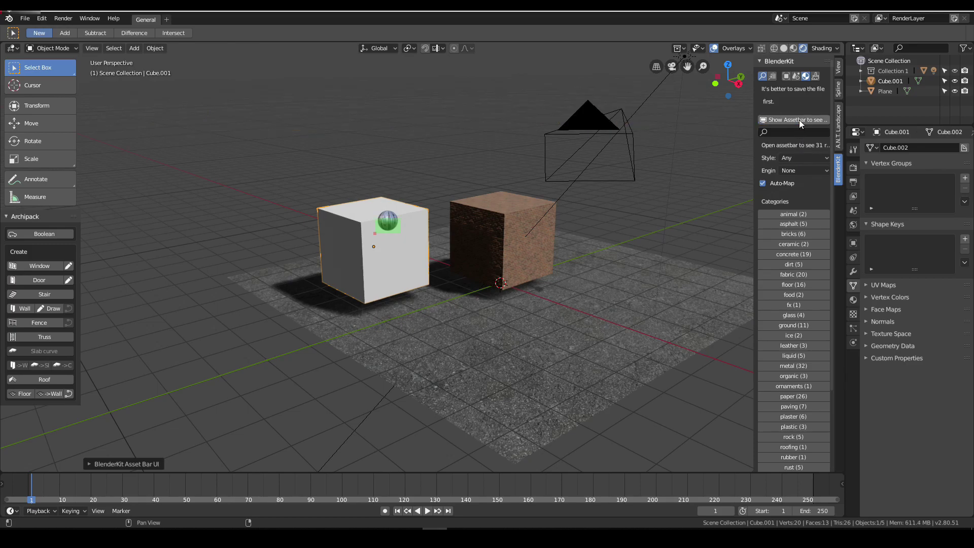
{"action": "middle_click_drag", "start_coordinate": [580, 232], "coordinate": [473, 236]}
{"action": "left_click", "coordinate": [773, 122]}
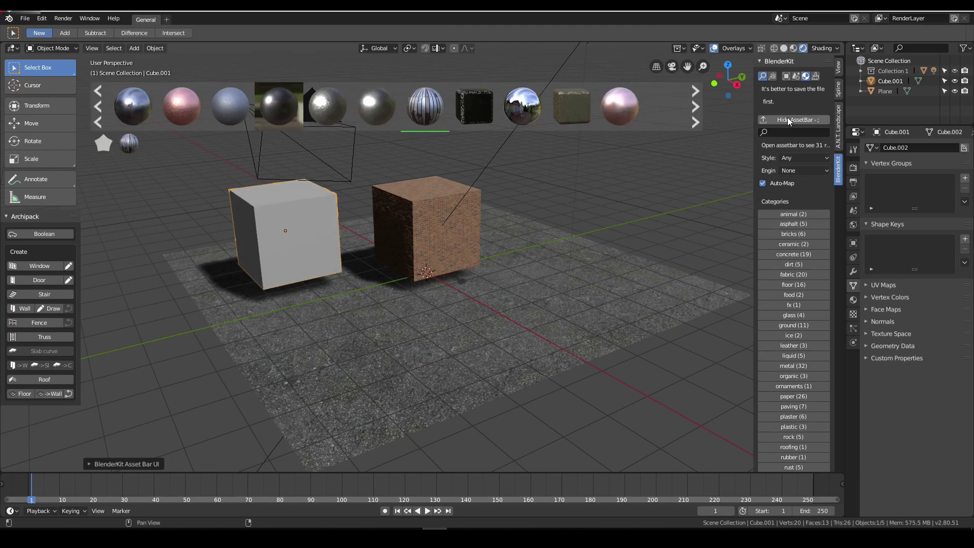
{"action": "left_click", "coordinate": [426, 107]}
- Orbit and zoom around both cubes to view the loaded metal plates material
{"action": "middle_click_drag", "start_coordinate": [380, 205], "coordinate": [458, 241]}
{"action": "scroll", "coordinate": [377, 251], "scroll_direction": "up", "scroll_amount": 5}
{"action": "scroll", "coordinate": [459, 241], "scroll_direction": "down", "scroll_amount": 5}
{"action": "middle_click_drag", "start_coordinate": [522, 237], "coordinate": [447, 252]}
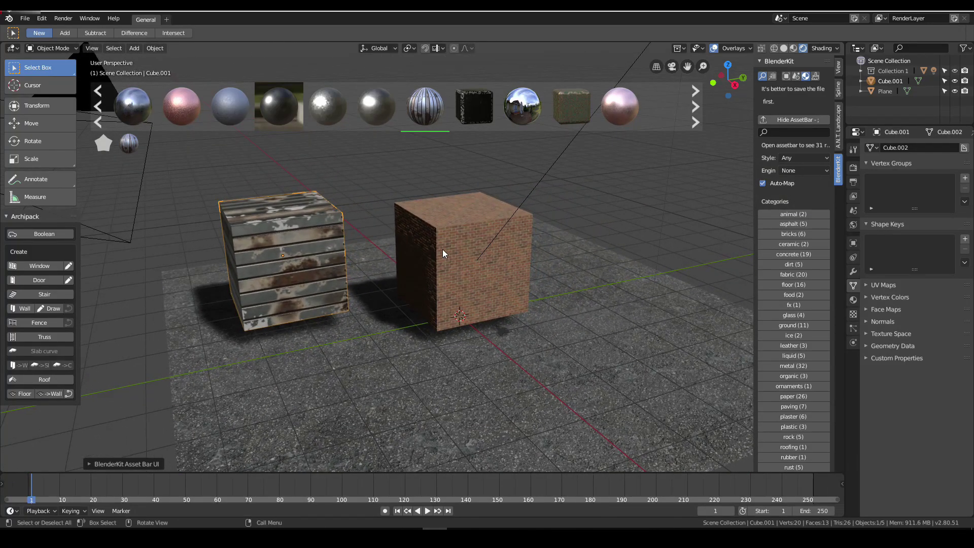
{"action": "scroll", "coordinate": [794, 299], "scroll_direction": "down", "scroll_amount": 3}
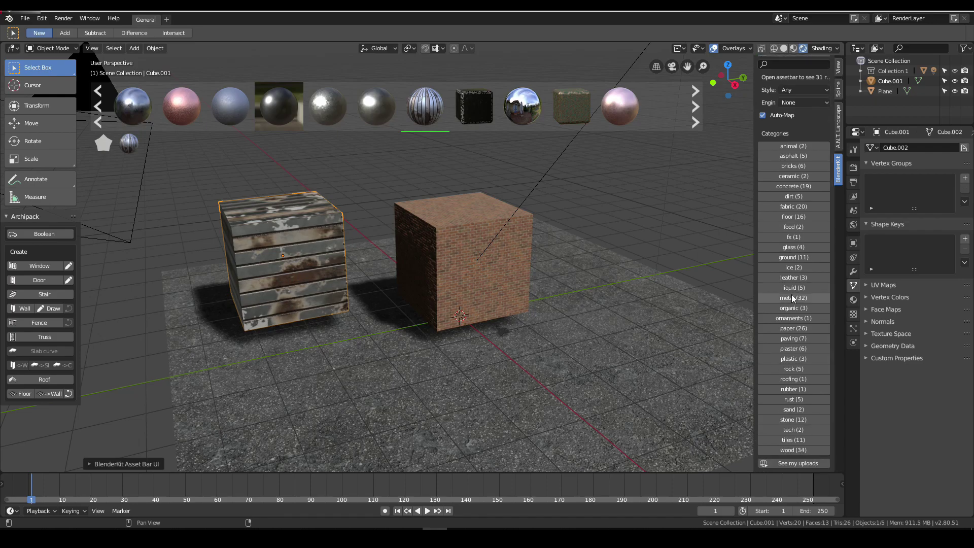
{"action": "scroll", "coordinate": [794, 299], "scroll_direction": "up", "scroll_amount": 3}
{"action": "left_click", "coordinate": [771, 76]}
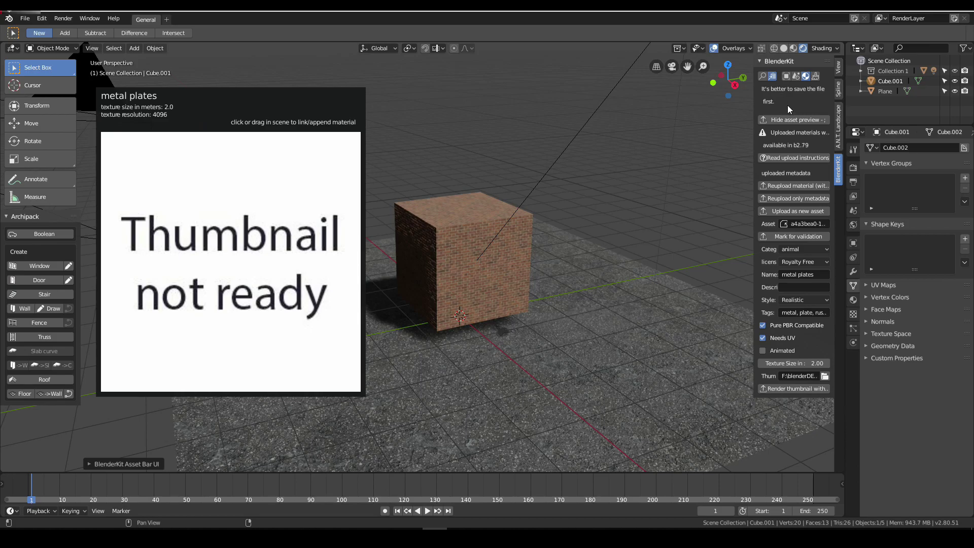
- Cycle through BlenderKit's models, scenes, materials and brushes, settle on Models, and search the 'art' category
{"action": "left_click", "coordinate": [762, 76]}
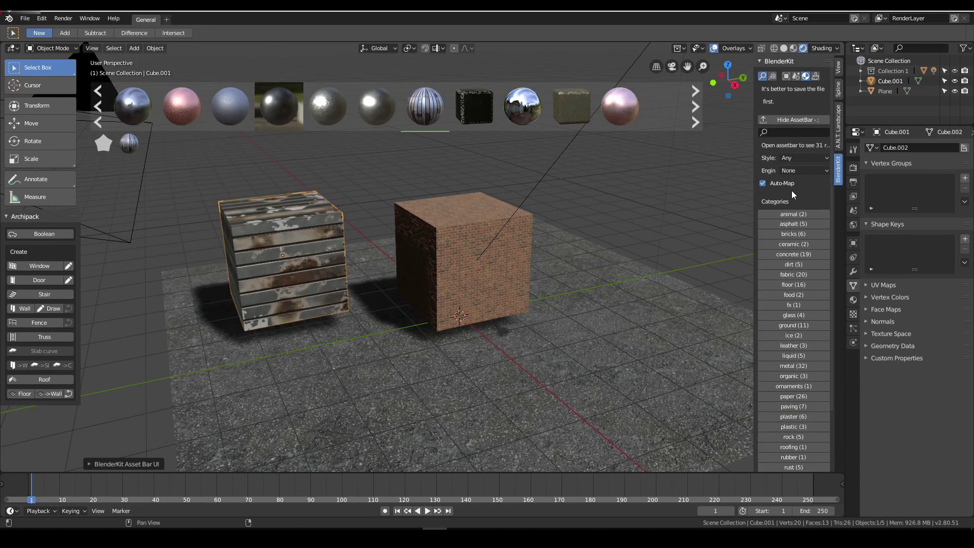
{"action": "left_click", "coordinate": [787, 76]}
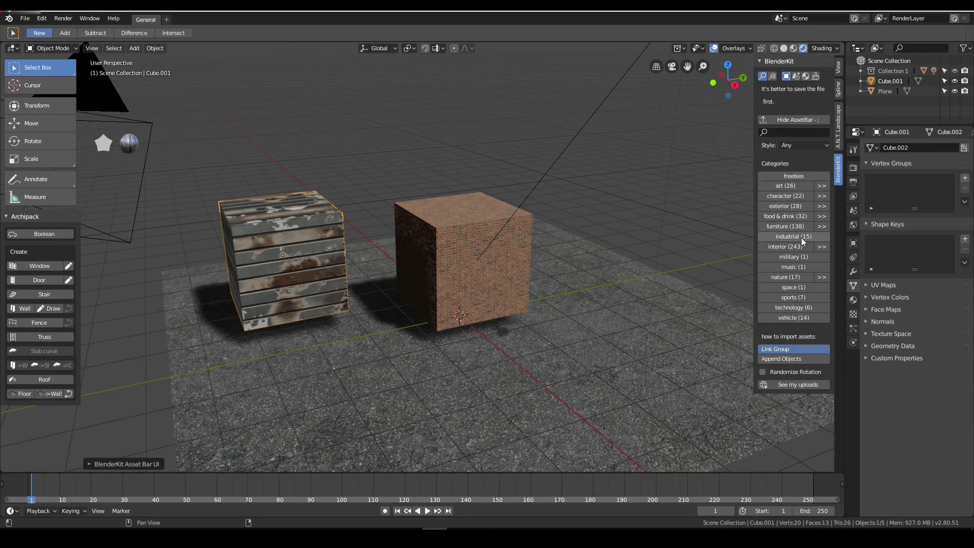
{"action": "left_click", "coordinate": [797, 77]}
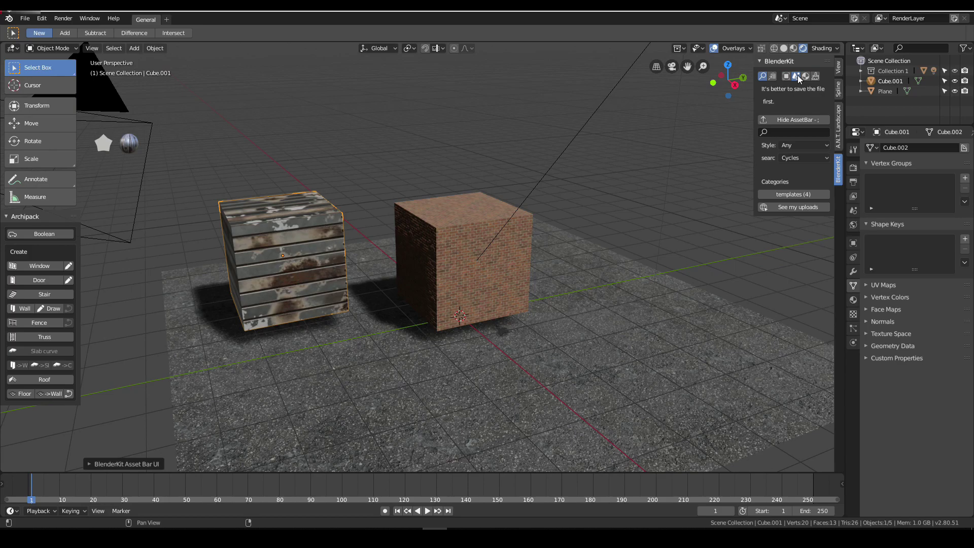
{"action": "left_click", "coordinate": [805, 76]}
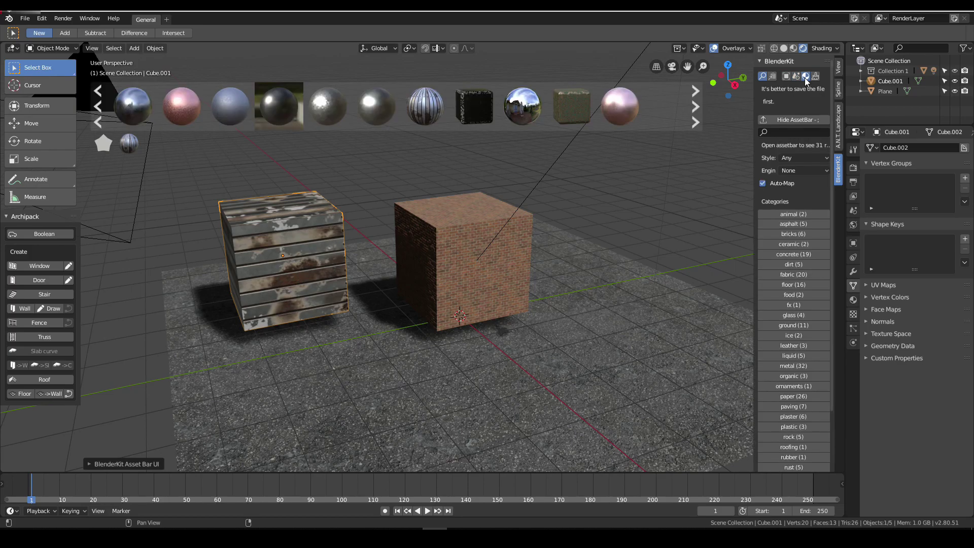
{"action": "left_click", "coordinate": [815, 77]}
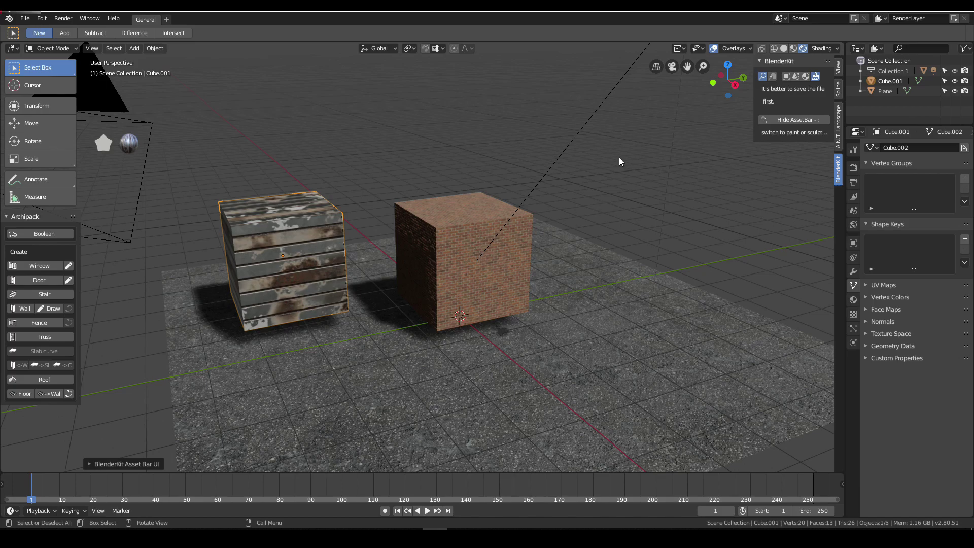
{"action": "left_click", "coordinate": [796, 75]}
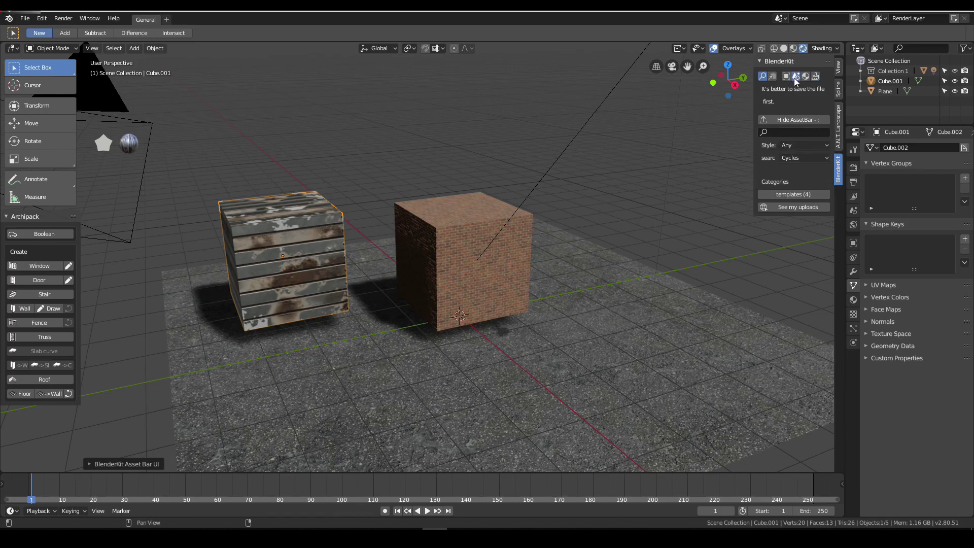
{"action": "left_click", "coordinate": [786, 77]}
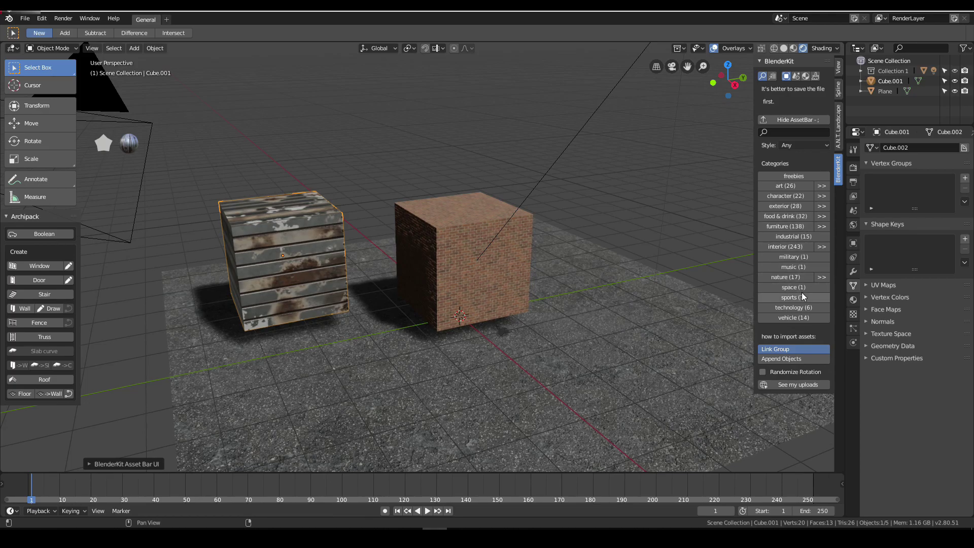
{"action": "left_click", "coordinate": [798, 80]}
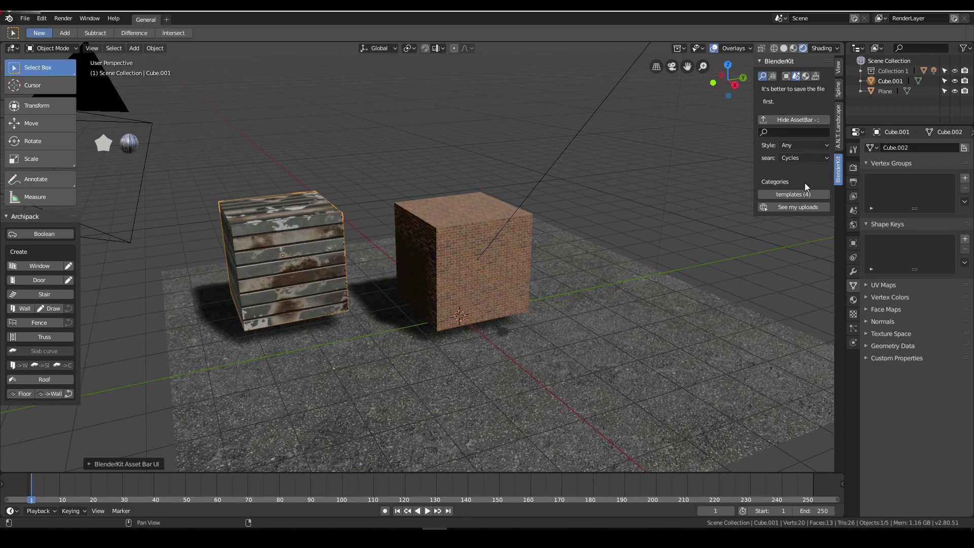
{"action": "left_click", "coordinate": [806, 77]}
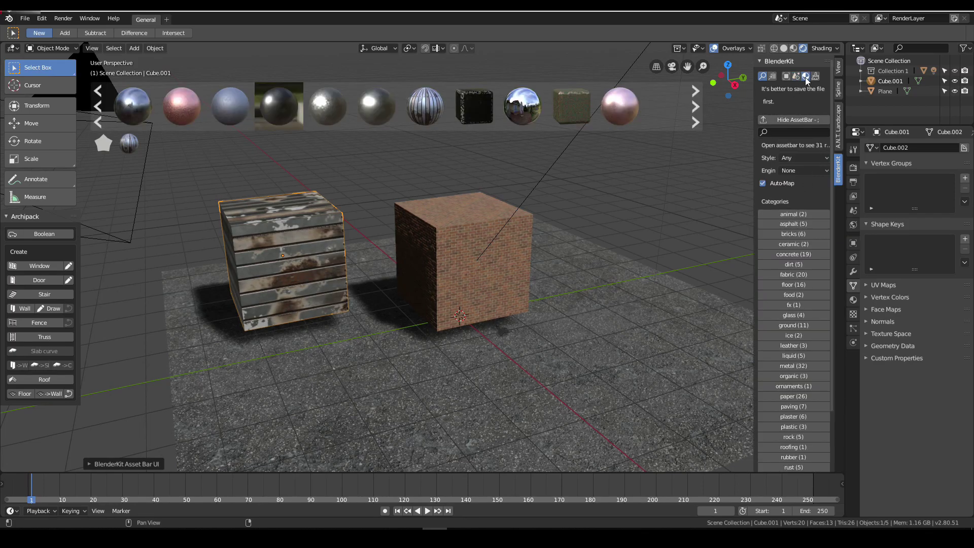
{"action": "left_click", "coordinate": [787, 78]}
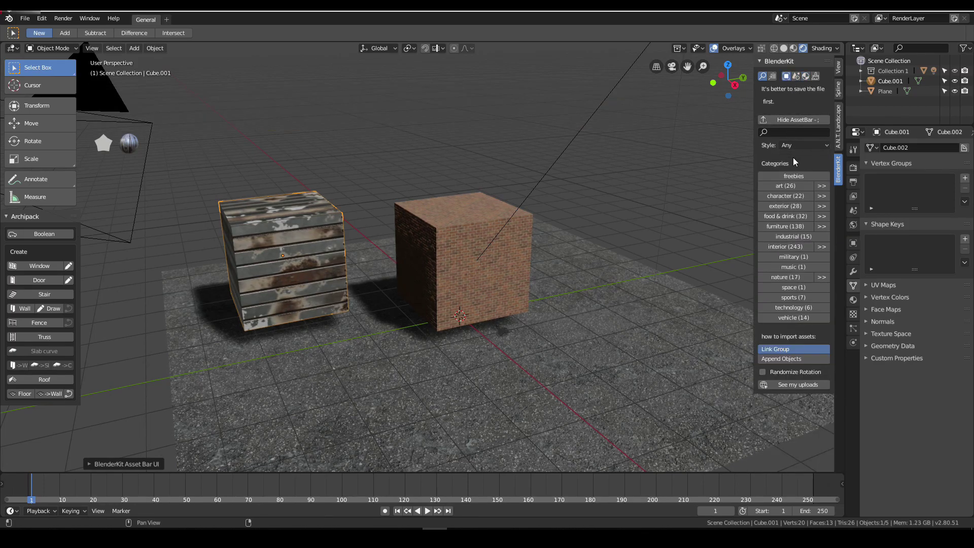
{"action": "left_click", "coordinate": [800, 186]}
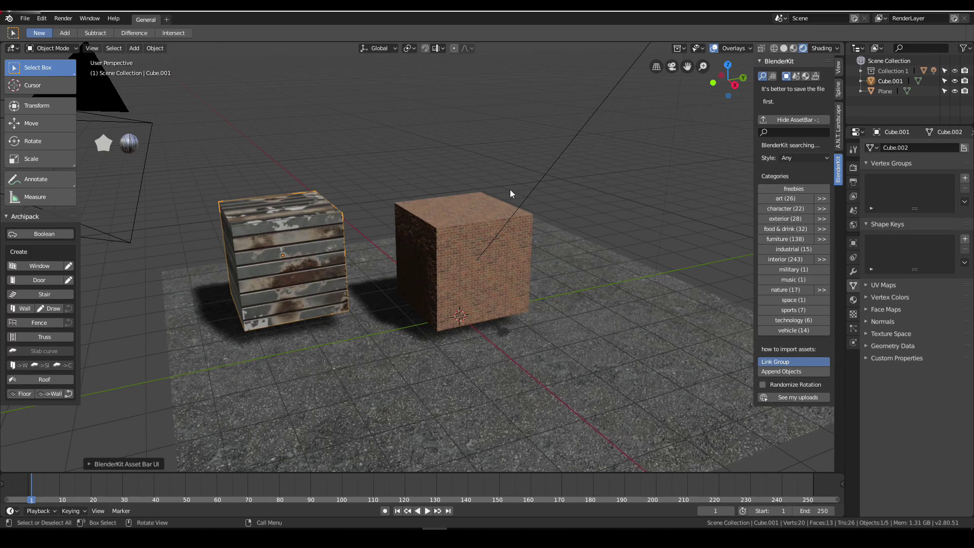
- Drop the Books model onto the floor beside the brick cube and orbit back to both cubes
{"action": "mouse_move", "coordinate": [228, 109]}
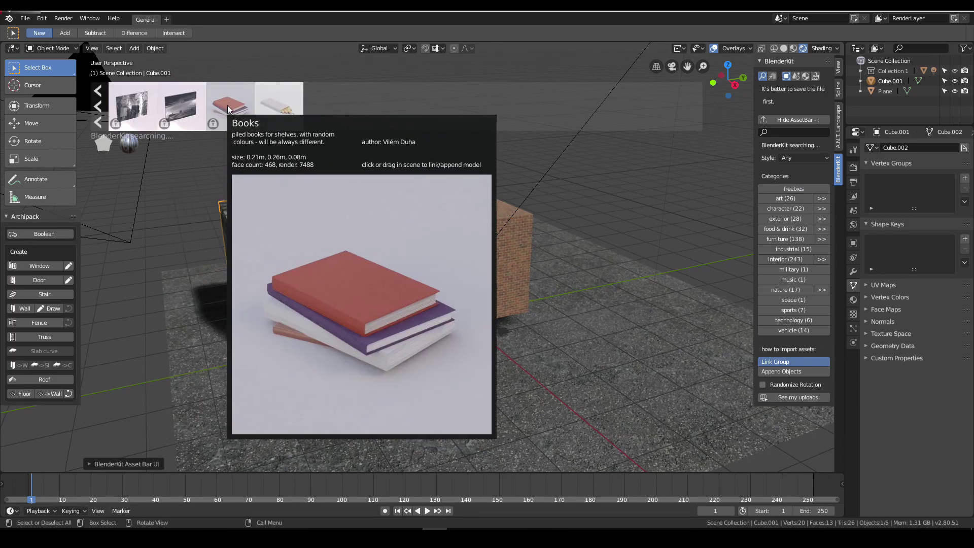
{"action": "left_click_drag", "start_coordinate": [229, 109], "coordinate": [579, 299]}
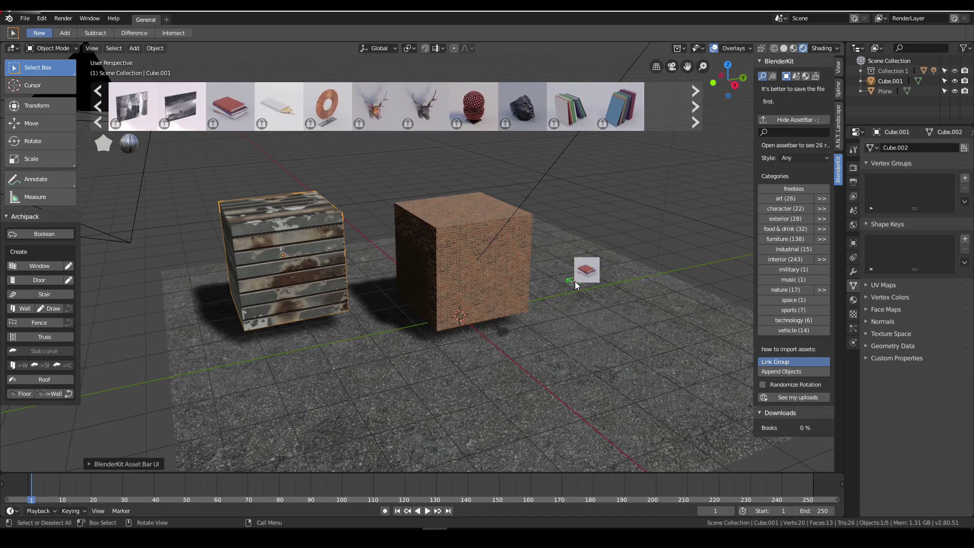
{"action": "scroll", "coordinate": [586, 279], "scroll_direction": "up", "scroll_amount": 6}
{"action": "middle_click_drag", "start_coordinate": [665, 286], "coordinate": [483, 273]}
{"action": "scroll", "coordinate": [483, 273], "scroll_direction": "down", "scroll_amount": 5}
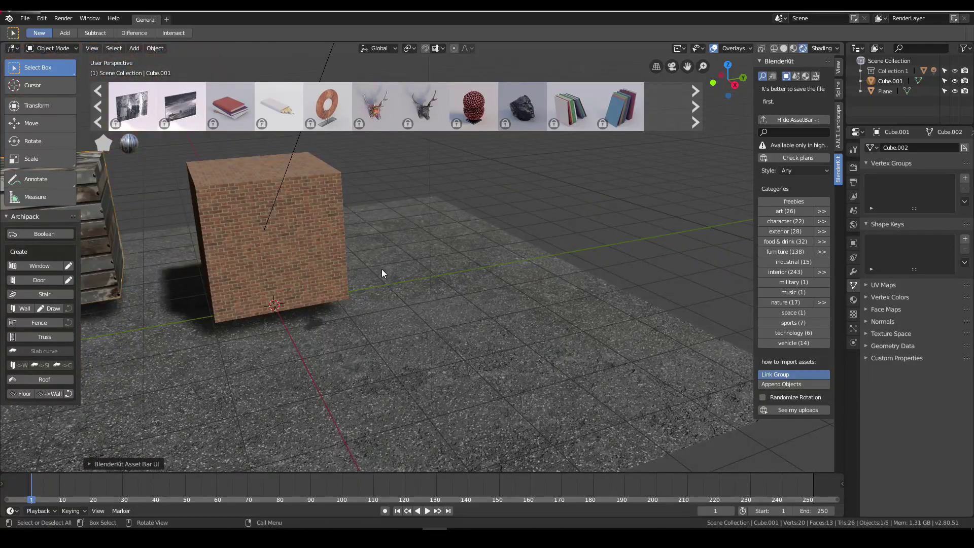
{"action": "middle_click_drag", "start_coordinate": [382, 269], "coordinate": [547, 236]}
{"action": "scroll", "coordinate": [537, 253], "scroll_direction": "down", "scroll_amount": 3}
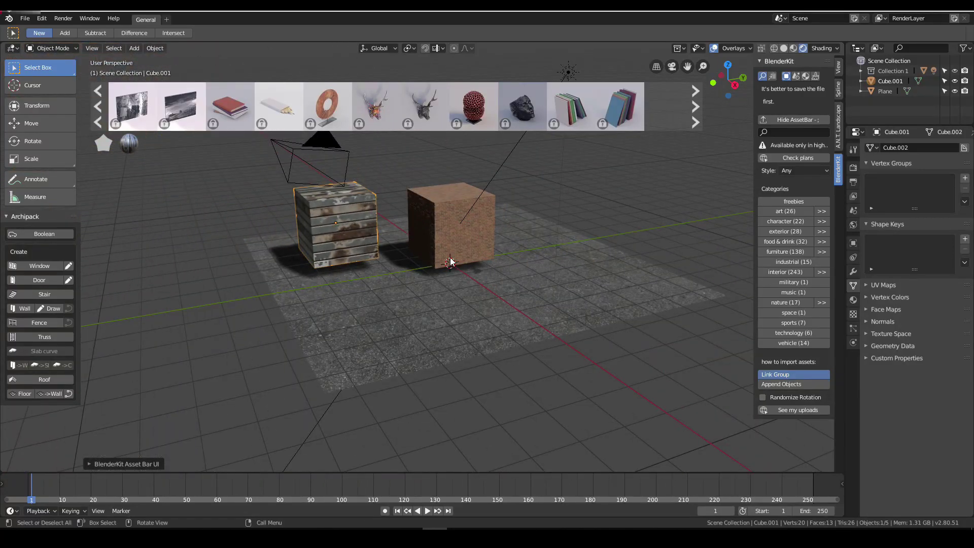
- Drop the deer head model onto the brick cube
{"action": "mouse_move", "coordinate": [184, 108]}
{"action": "mouse_move", "coordinate": [216, 107]}
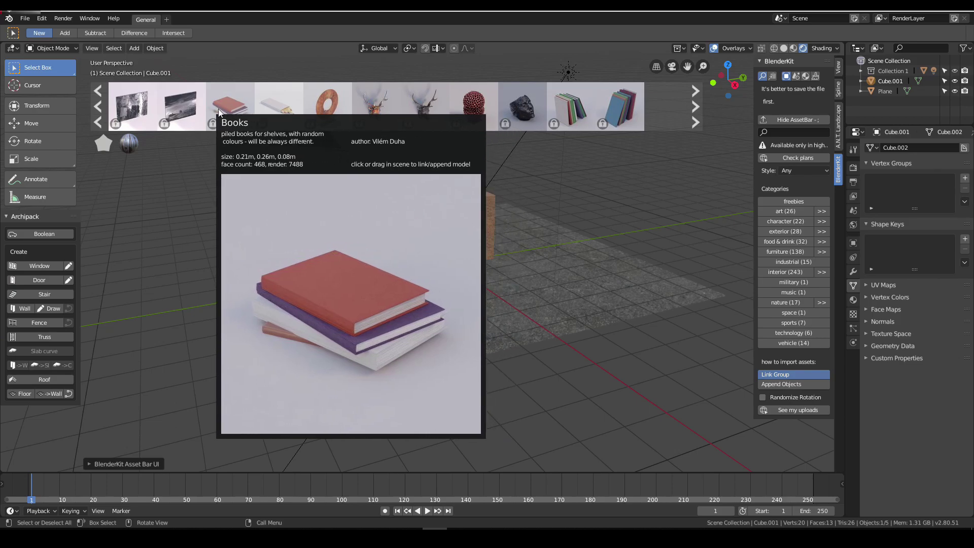
{"action": "mouse_move", "coordinate": [583, 109]}
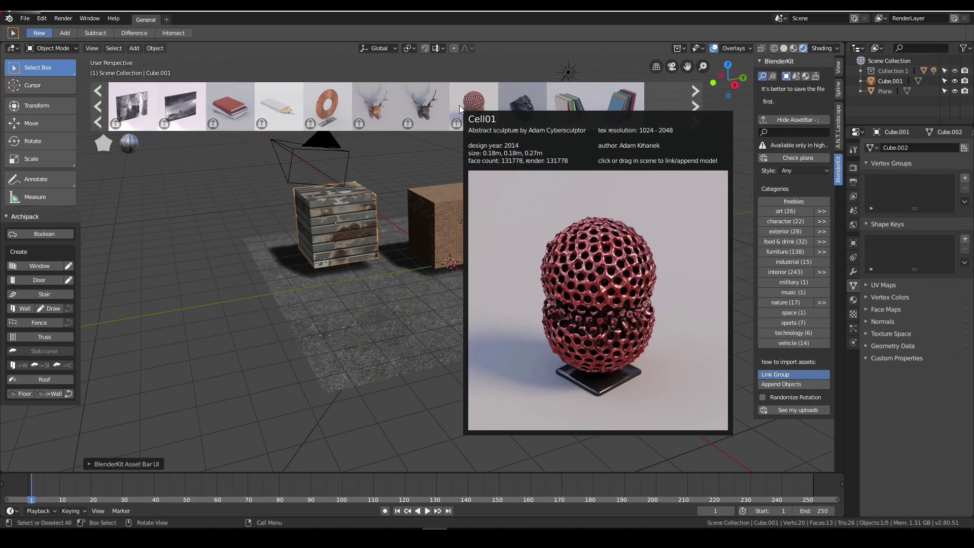
{"action": "left_click_drag", "start_coordinate": [385, 105], "coordinate": [456, 194]}
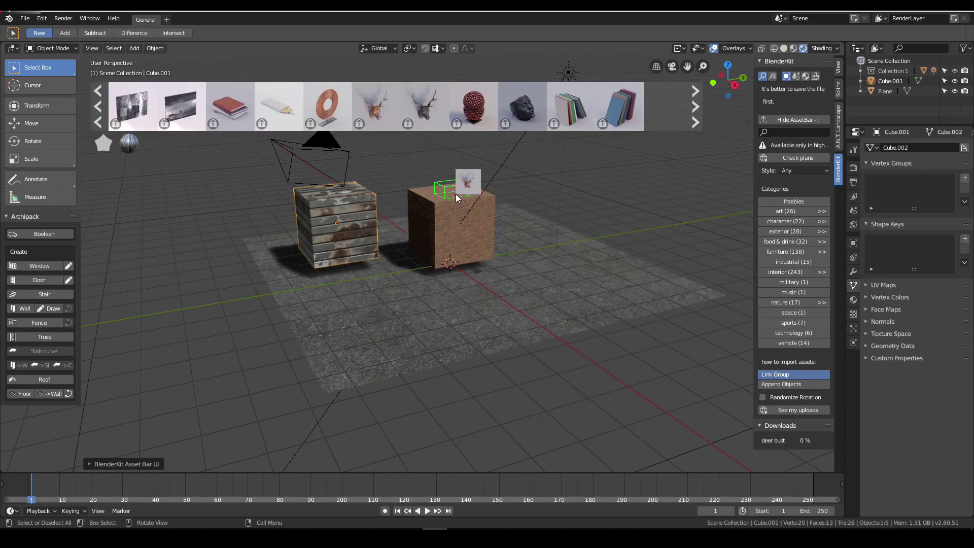
{"action": "scroll", "coordinate": [461, 186], "scroll_direction": "up", "scroll_amount": 6}
{"action": "middle_click_drag", "start_coordinate": [494, 174], "coordinate": [467, 342]}
{"action": "scroll", "coordinate": [512, 327], "scroll_direction": "up", "scroll_amount": 3}
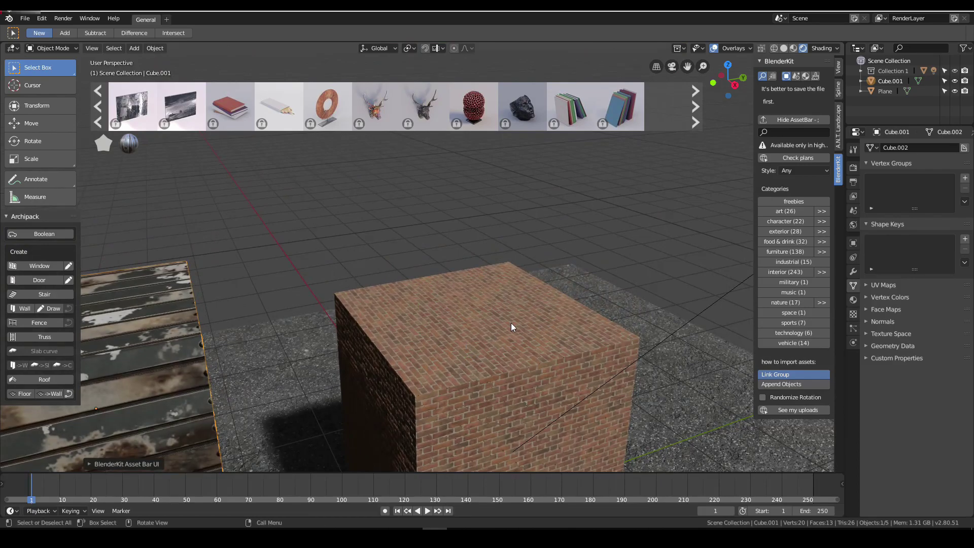
{"action": "scroll", "coordinate": [507, 310], "scroll_direction": "down", "scroll_amount": 3}
{"action": "mouse_move", "coordinate": [477, 280]}
{"action": "middle_mouse_down"}
{"action": "mouse_move", "coordinate": [490, 289]}
{"action": "mouse_move", "coordinate": [483, 279]}
{"action": "middle_mouse_up"}
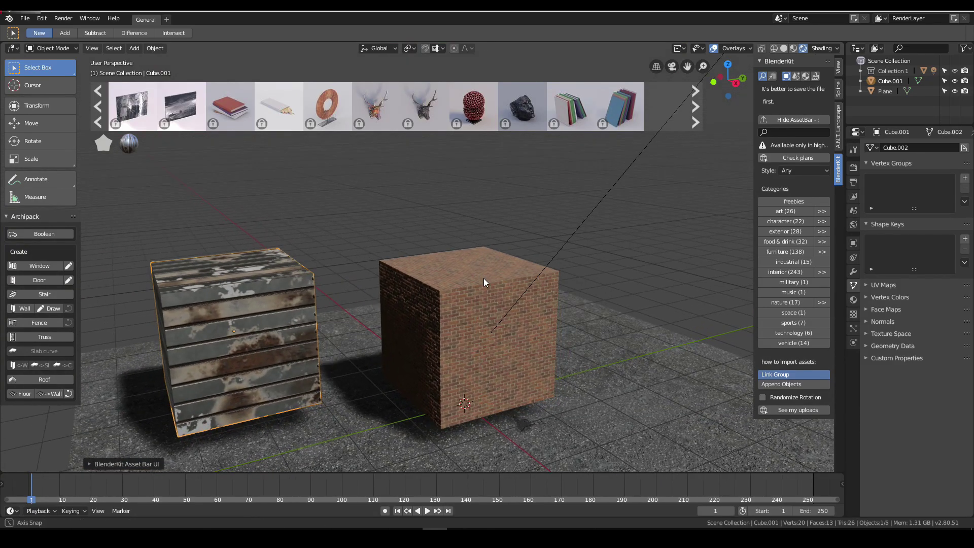
{"action": "middle_click_drag", "start_coordinate": [555, 297], "coordinate": [522, 265]}
{"action": "middle_click_drag", "start_coordinate": [452, 273], "coordinate": [513, 228]}
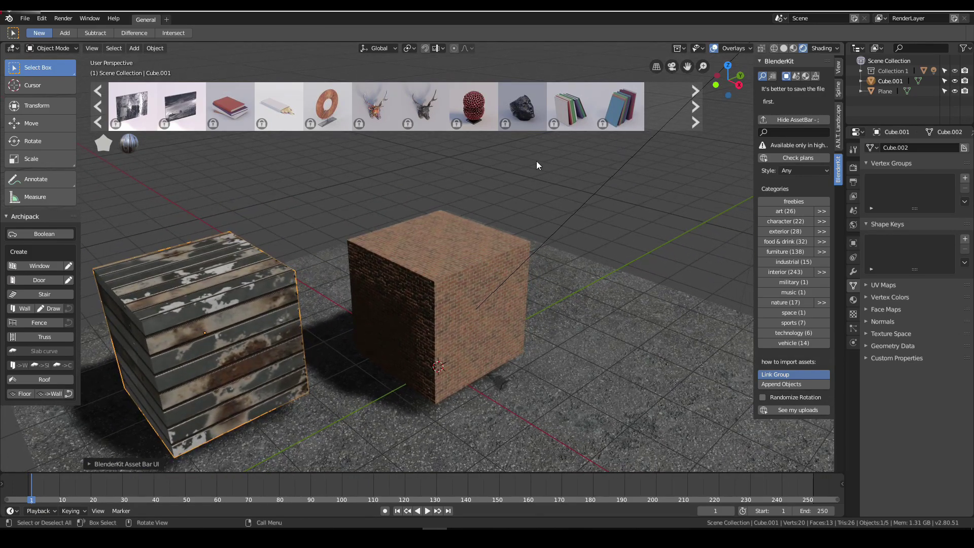
{"action": "scroll", "coordinate": [553, 108], "scroll_direction": "down", "scroll_amount": 2}
{"action": "mouse_move", "coordinate": [553, 109]}
{"action": "scroll", "coordinate": [603, 111], "scroll_direction": "down", "scroll_amount": 2}
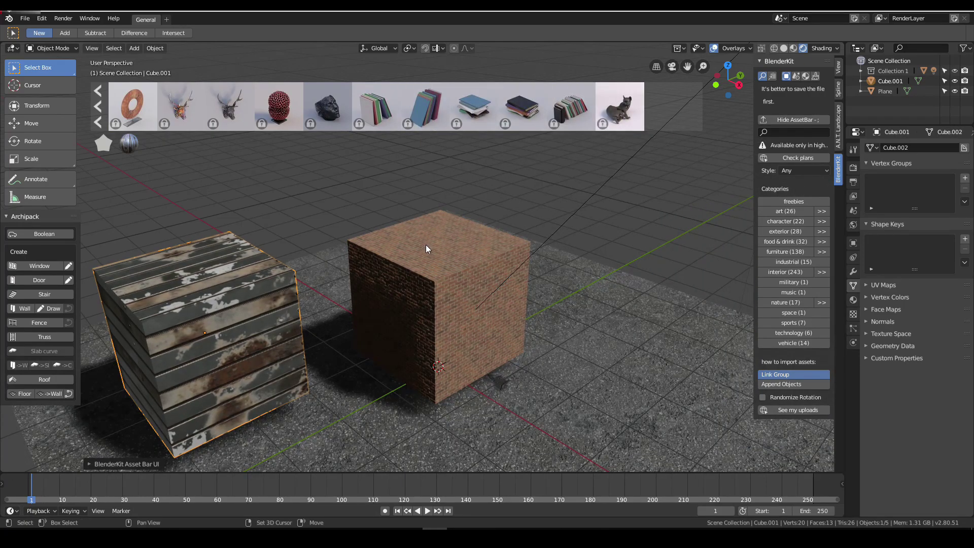
{"action": "scroll", "coordinate": [418, 249], "scroll_direction": "down", "scroll_amount": 4}
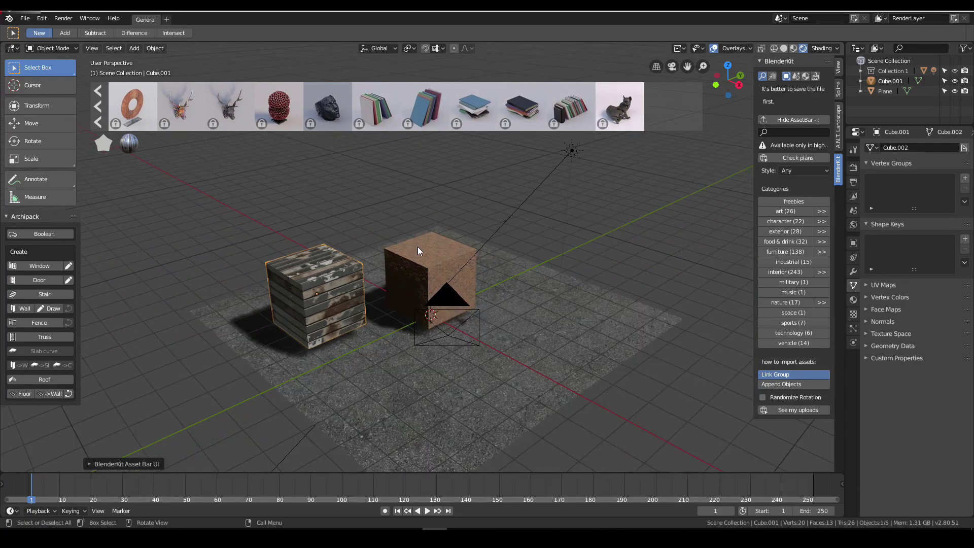